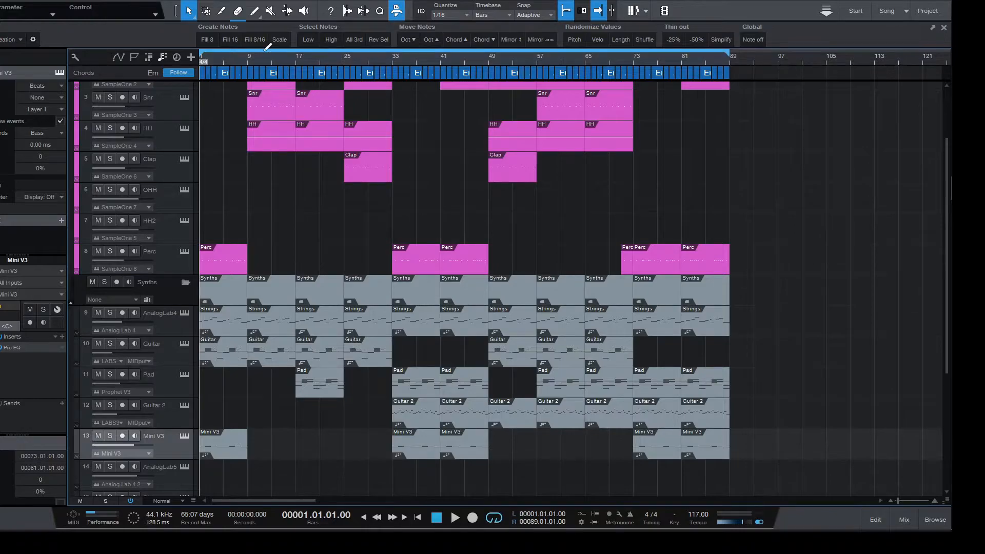
drag(330, 57, 339, 50)
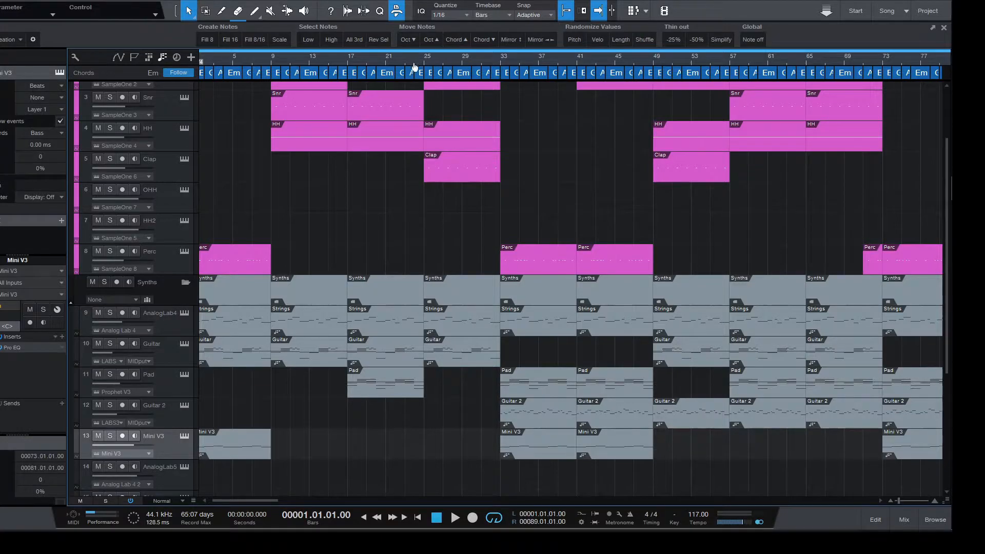
drag(415, 63, 434, 44)
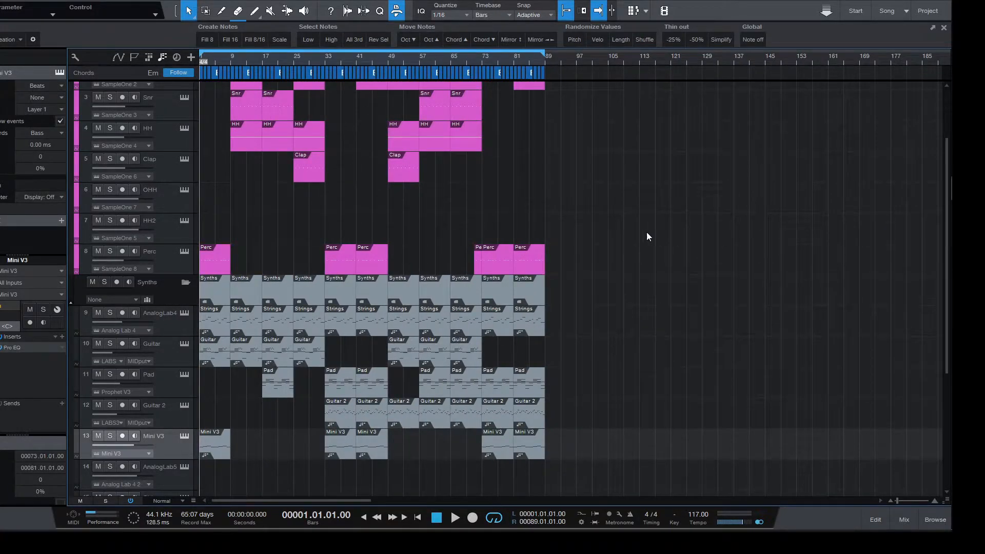
Switch to the browser and highlight the product title "The World is Yours Vol. 1" on the sample kit's page
mouse_move(949, 244)
click(943, 166)
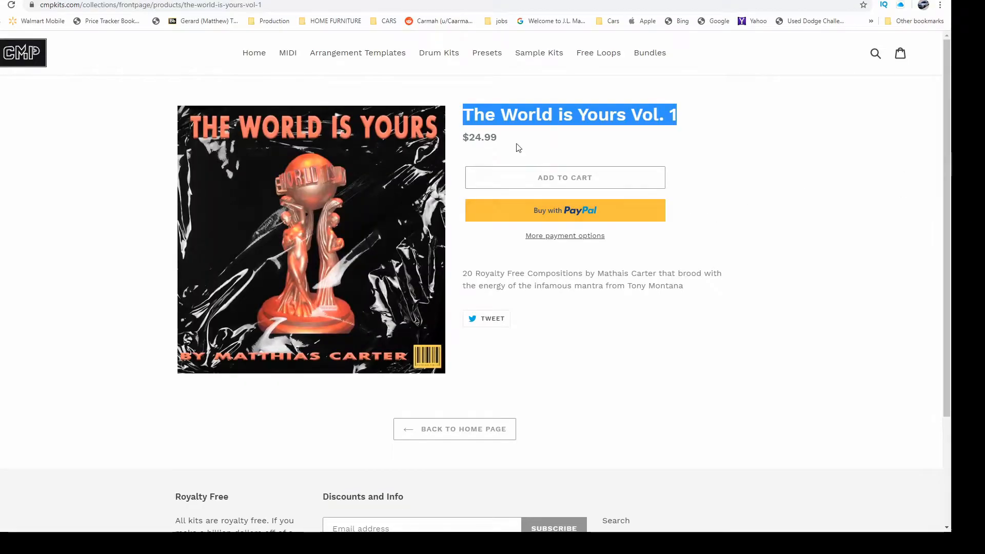
click(695, 137)
drag(727, 122, 770, 114)
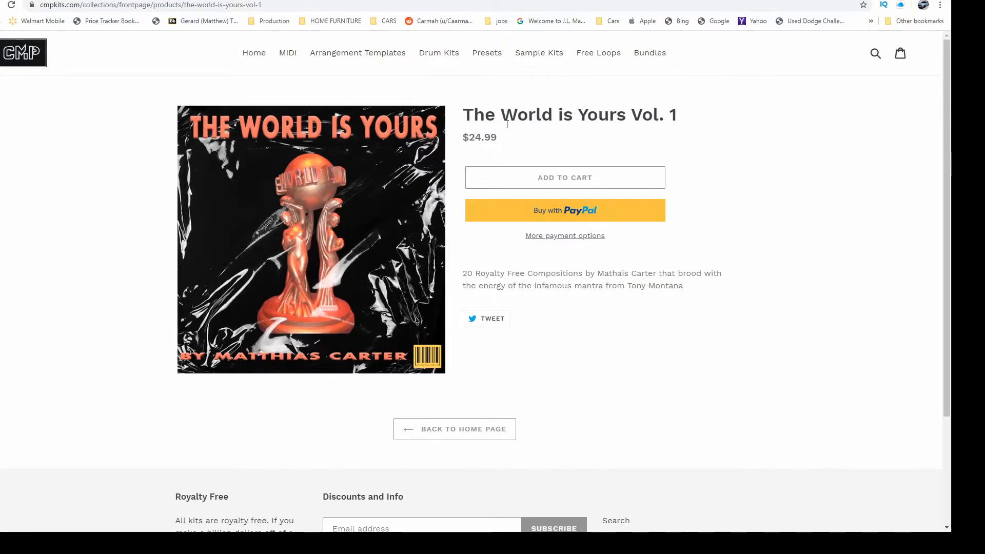
drag(462, 114, 741, 127)
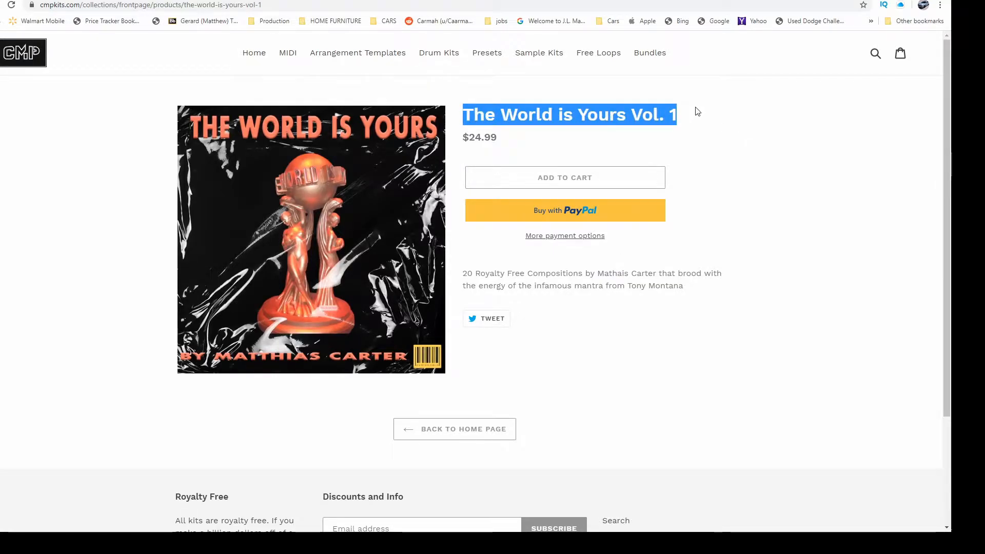
click(682, 123)
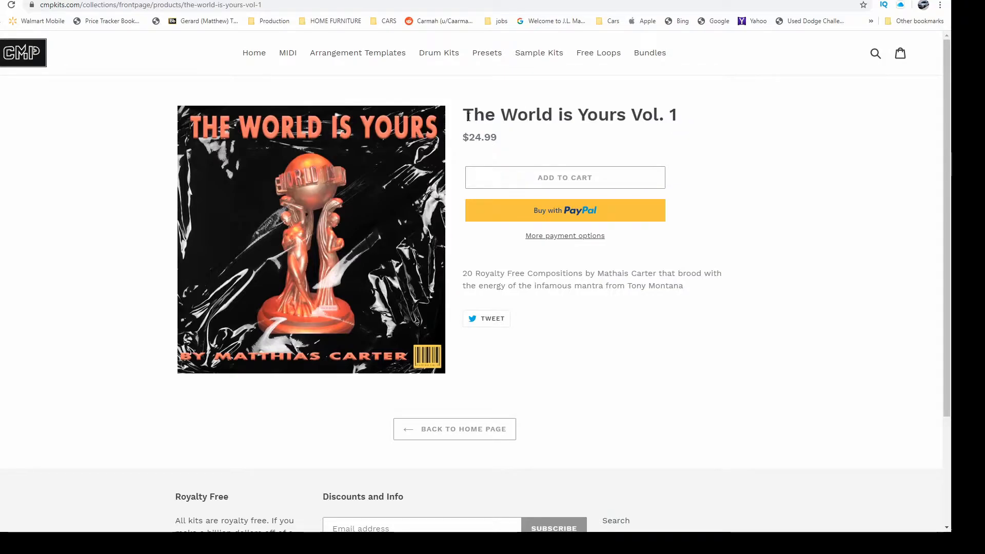
drag(464, 115, 705, 114)
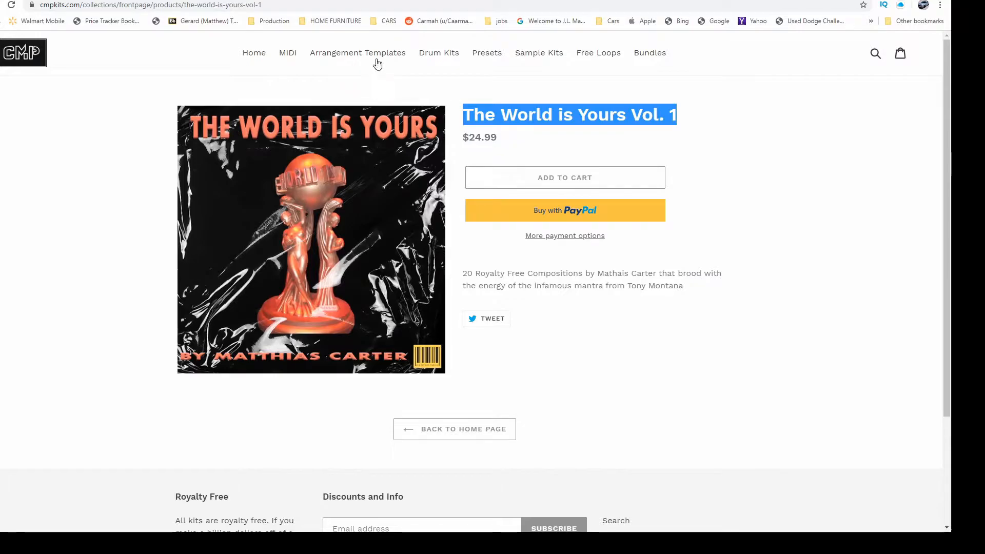
Open the Free Loops collection and look through the Loop Pack Sunday products on its first page
click(595, 60)
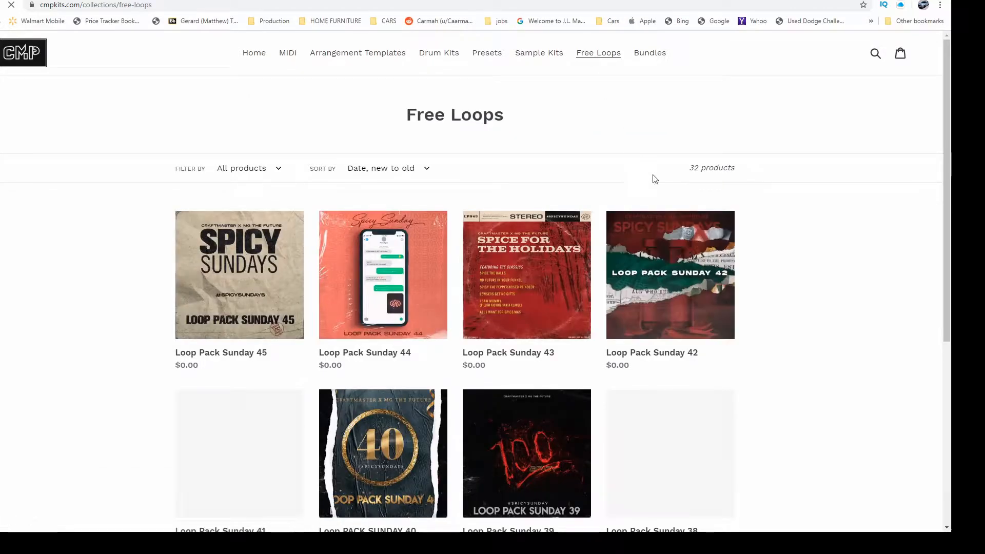
scroll(615, 231, down, 2)
scroll(585, 242, down, 2)
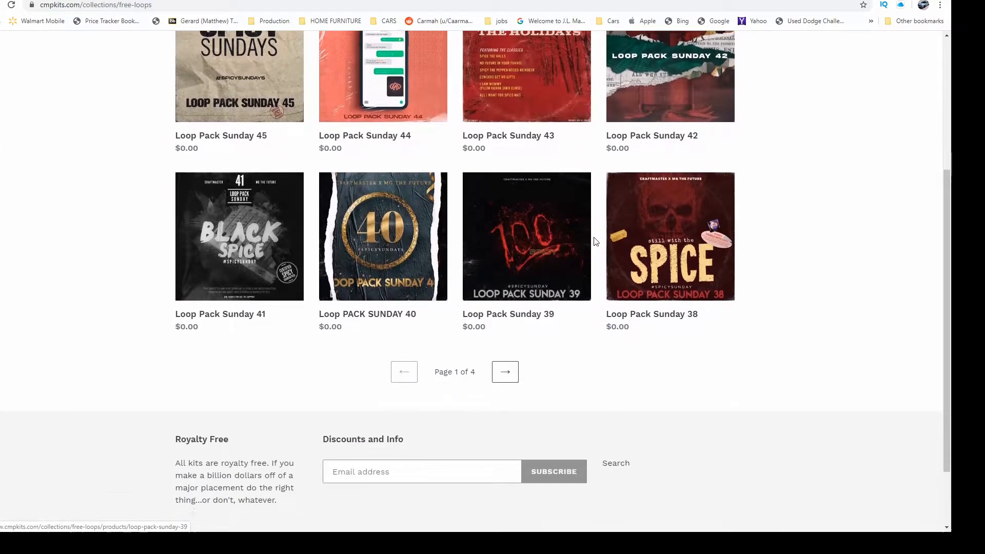
scroll(564, 245, up, 2)
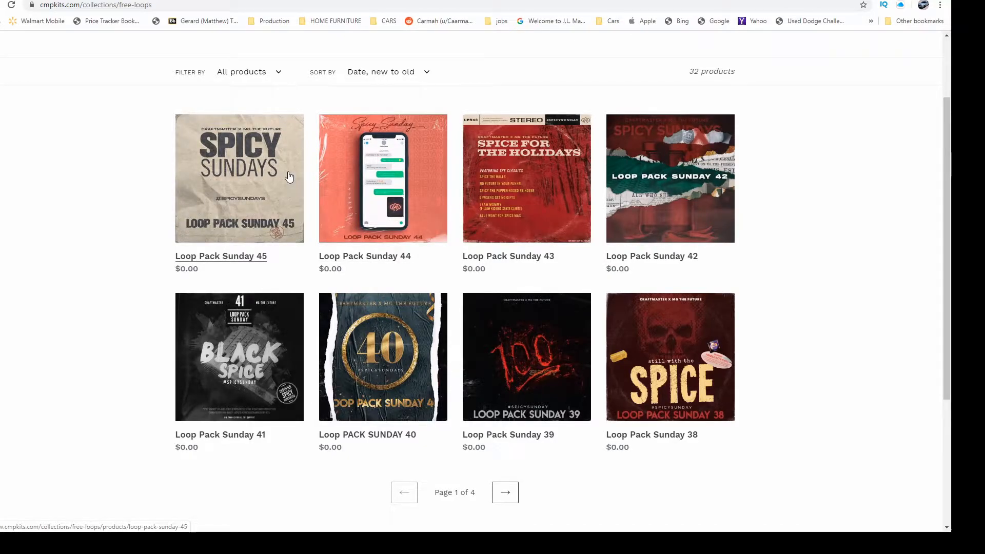
scroll(574, 226, up, 2)
scroll(585, 214, down, 2)
scroll(549, 110, up, 2)
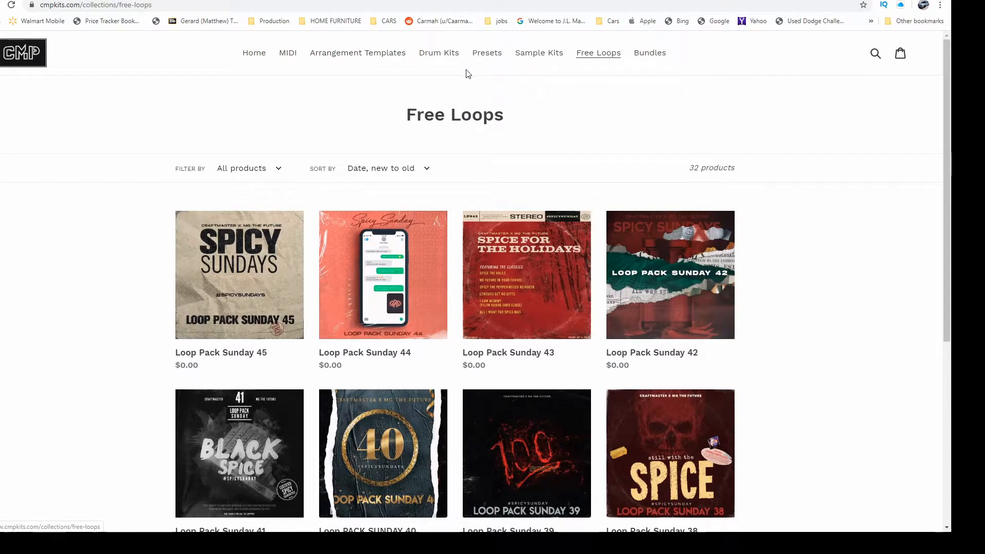
Go back to the store's home page and open The World is Yours Vol. 1 from the newest drops
click(262, 57)
scroll(556, 178, down, 2)
scroll(556, 174, down, 3)
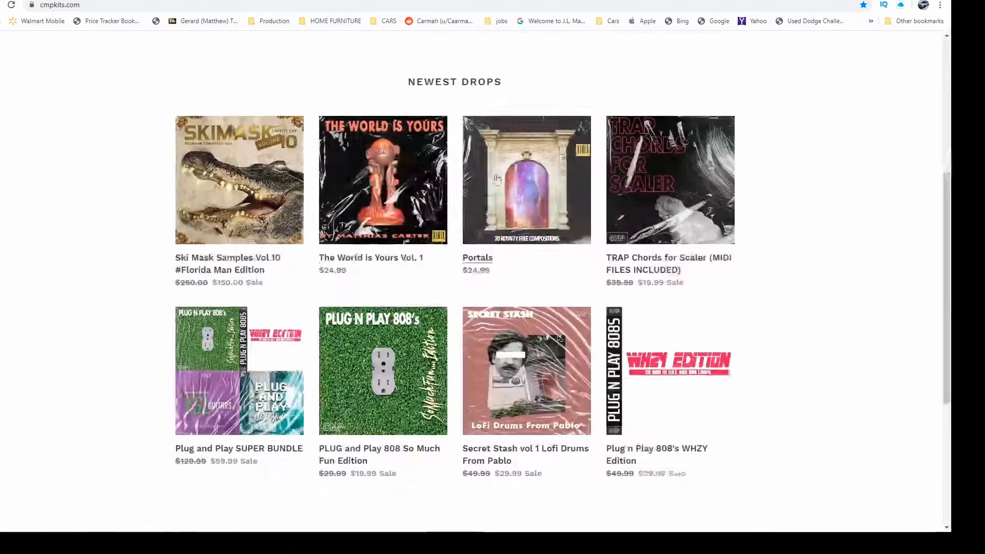
click(359, 253)
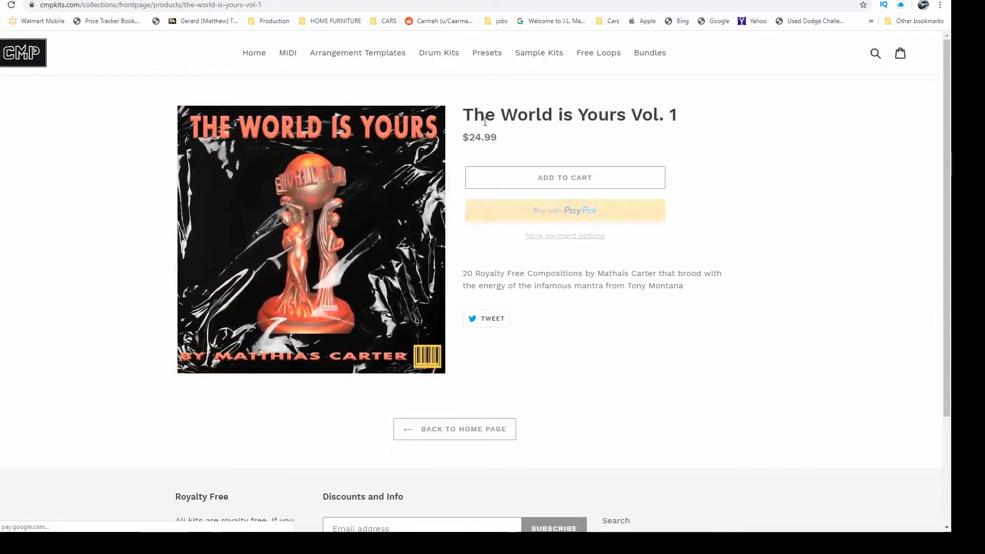
Highlight the title of the reopened The World is Yours Vol. 1 page, clear the selection and return to Studio One
drag(461, 110, 686, 123)
click(686, 130)
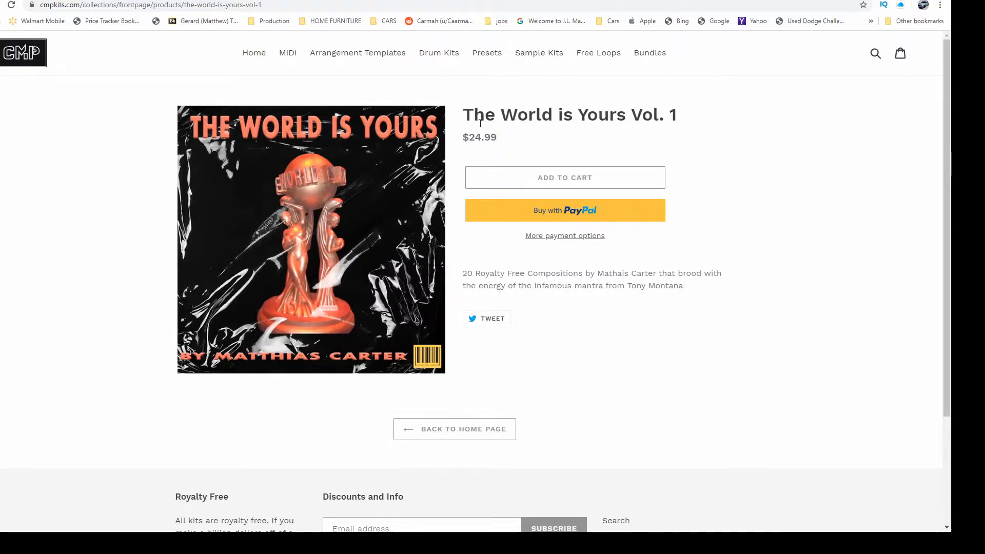
drag(463, 115, 703, 128)
click(528, 108)
drag(463, 117, 688, 117)
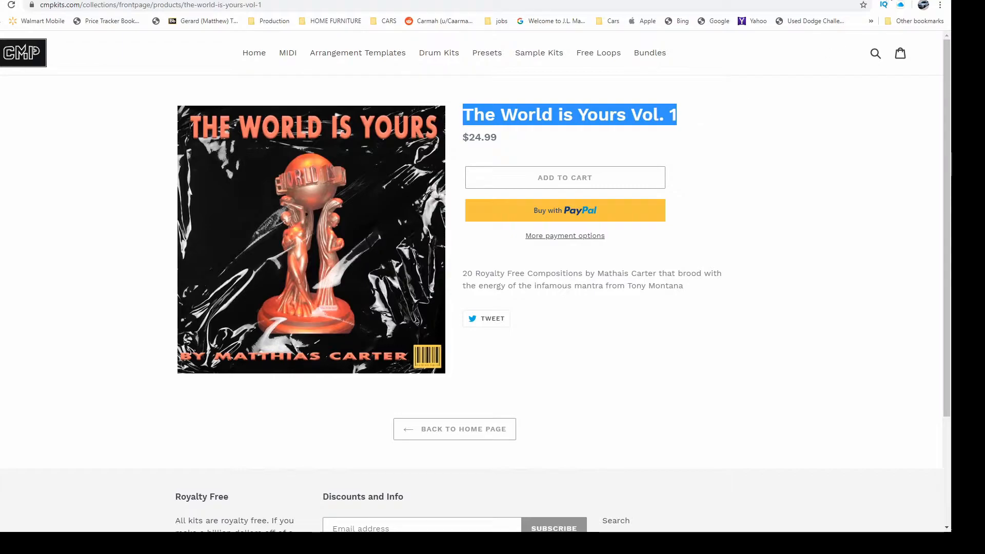
click(718, 110)
drag(707, 110, 458, 118)
click(759, 121)
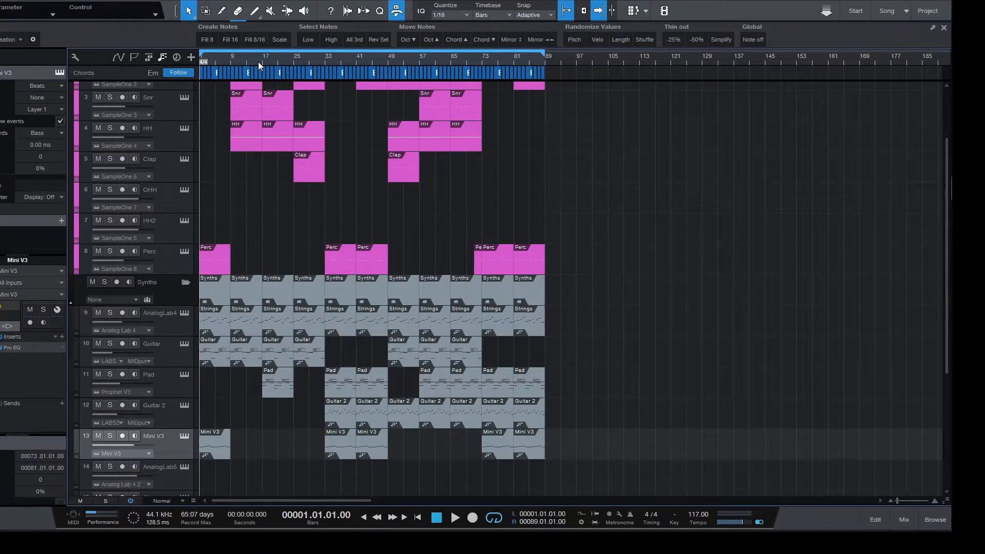
Zoom the arrangement to the song's start, solo the AnalogLab4 track and open its first Strings clip in the note editor
drag(258, 63, 256, 72)
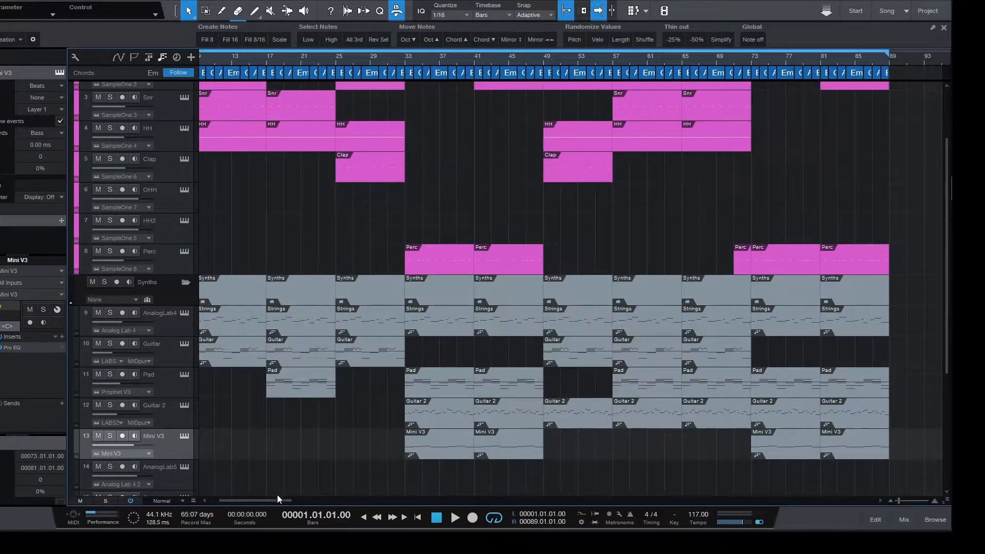
drag(275, 499, 233, 506)
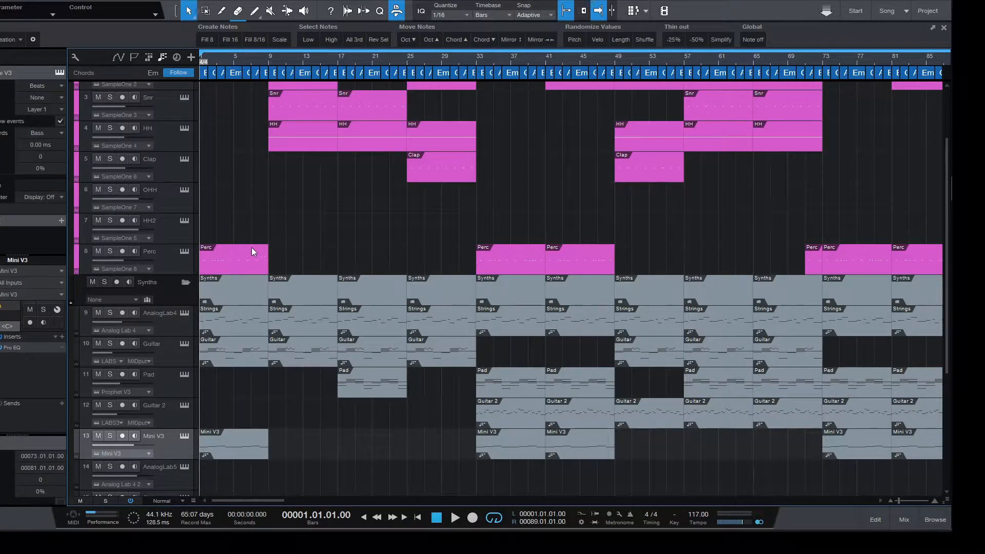
click(108, 316)
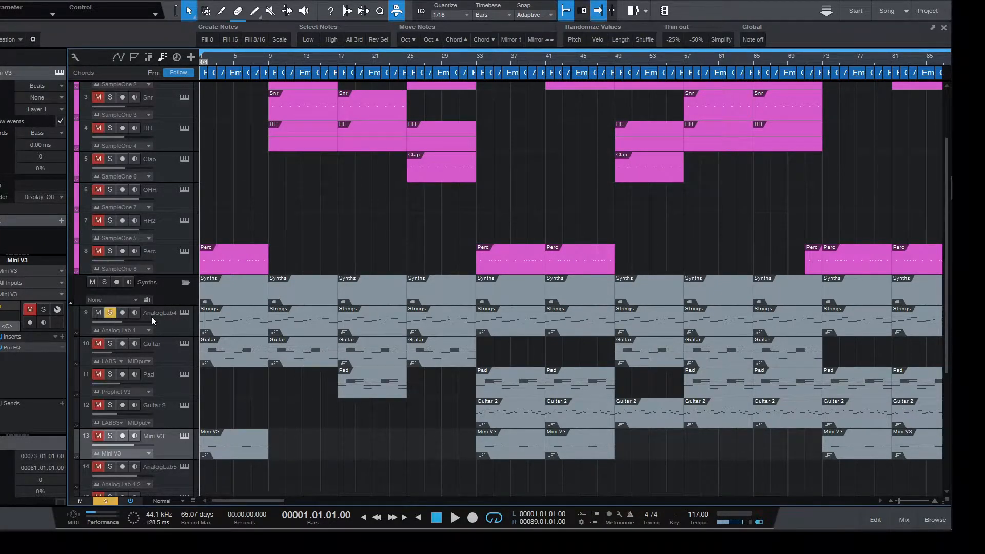
click(247, 325)
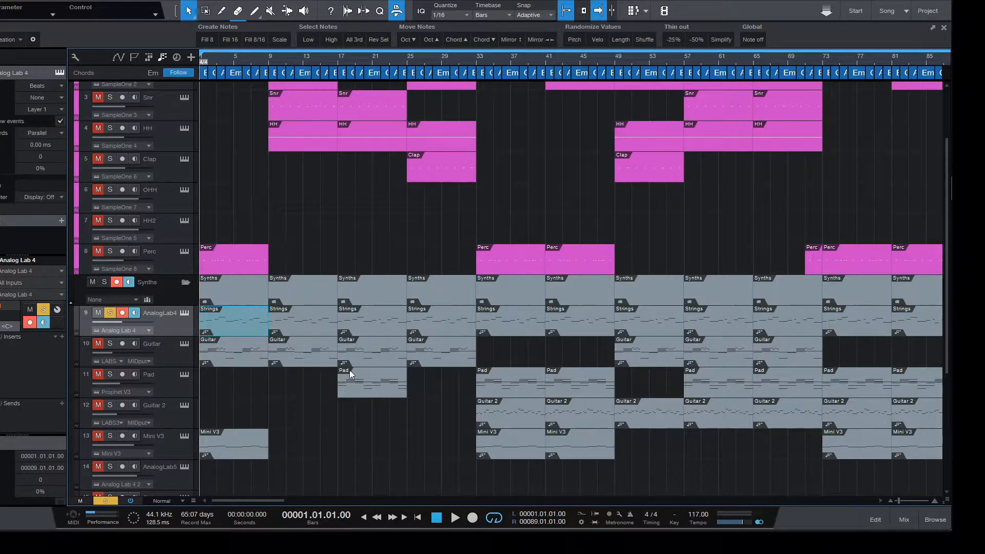
click(360, 380)
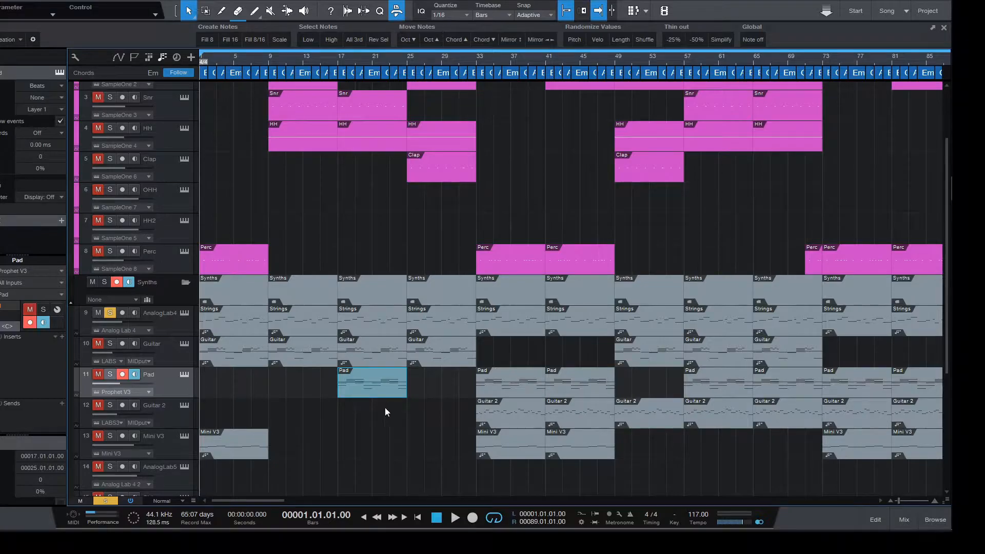
click(237, 333)
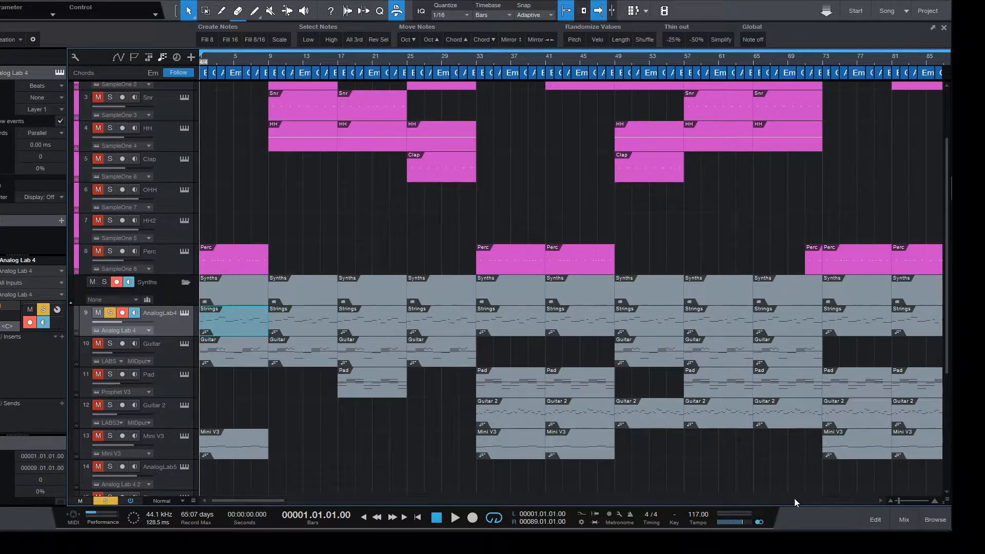
click(865, 525)
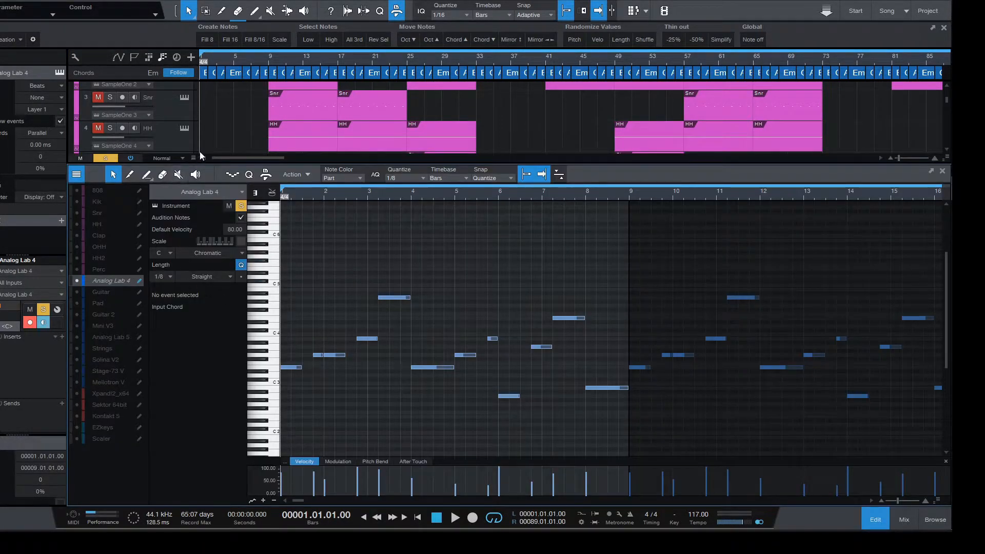
Play the soloed Strings melody from bar 1, close the note editor, and return the stopped playhead to the start
click(459, 520)
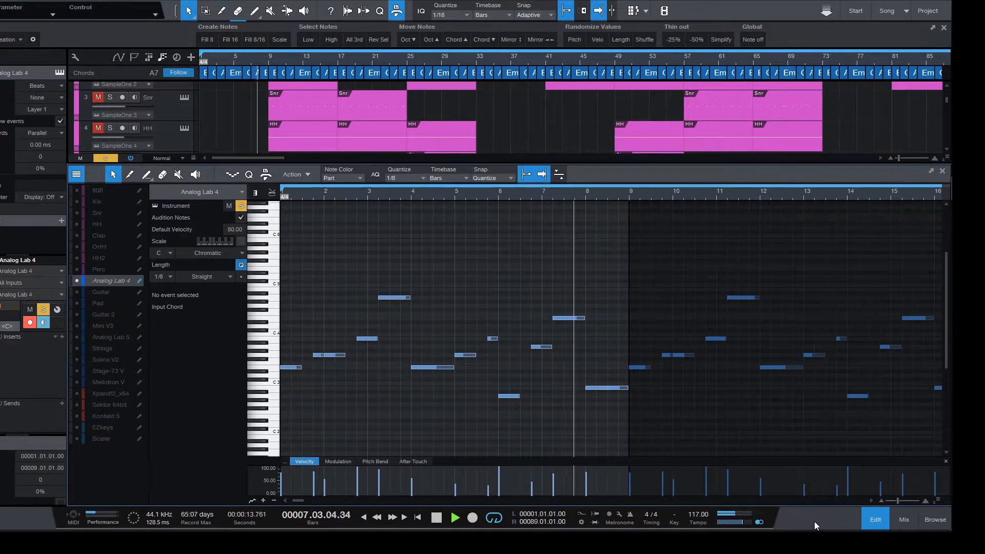
click(869, 520)
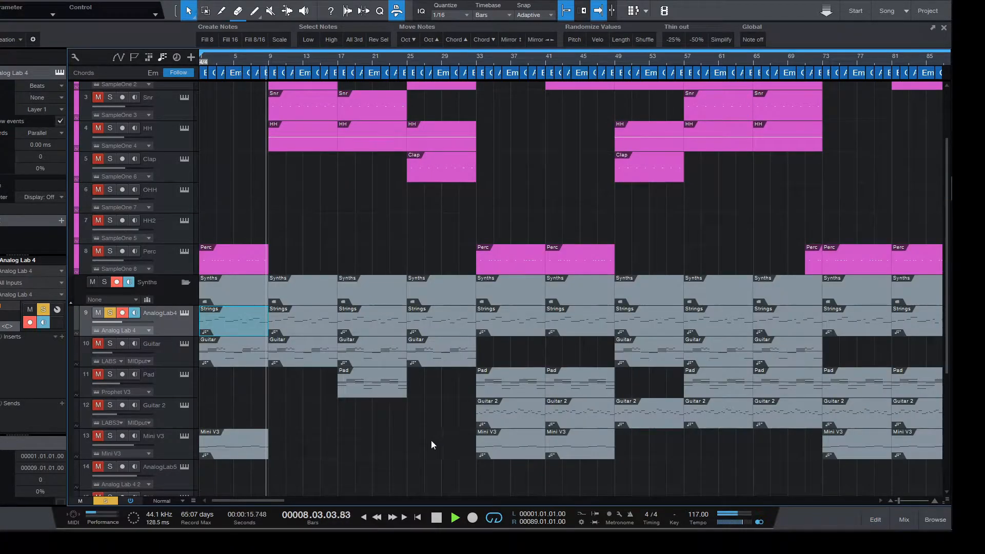
key(space)
click(419, 519)
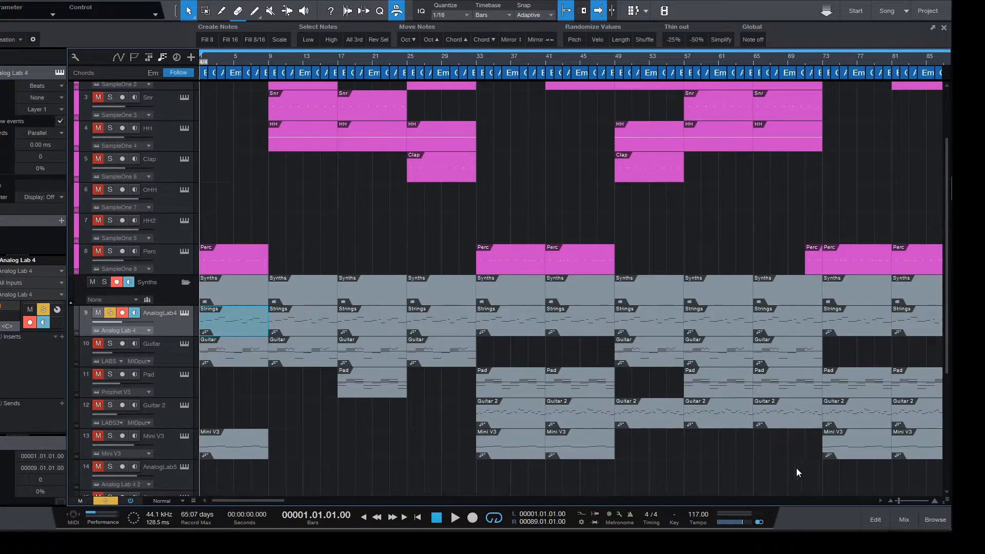
Check the mixer and the AnalogLab4 track's Analog Lab 4 instrument preset, closing both views
click(895, 520)
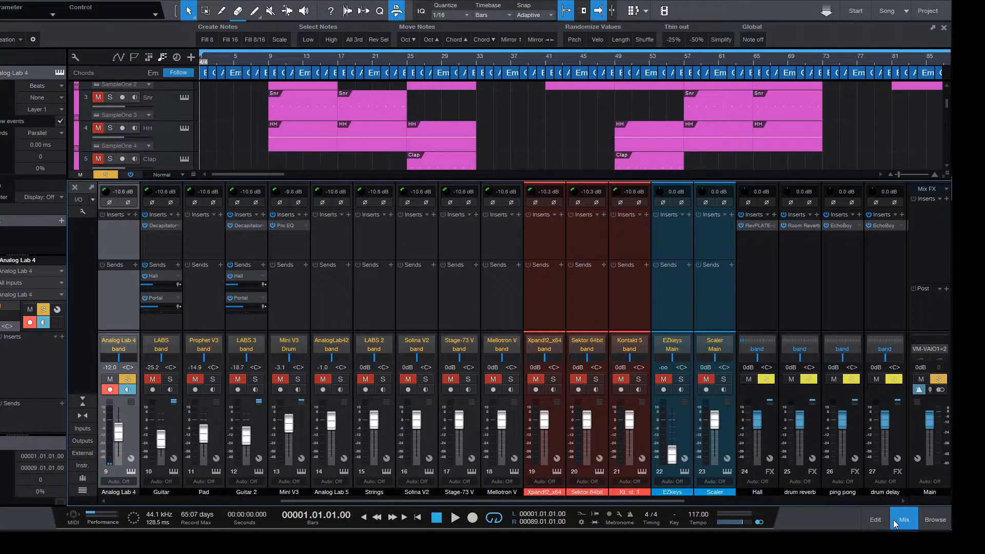
click(895, 519)
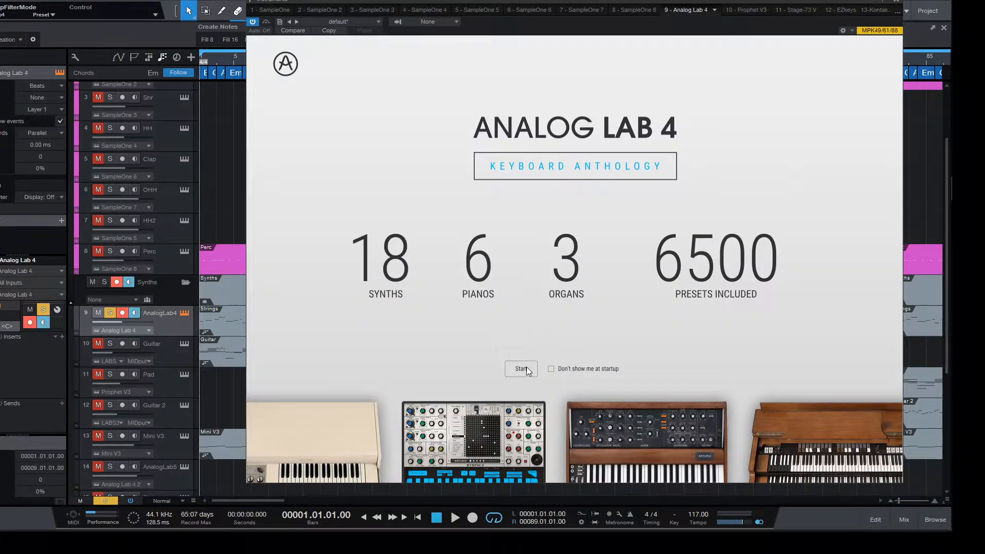
click(521, 369)
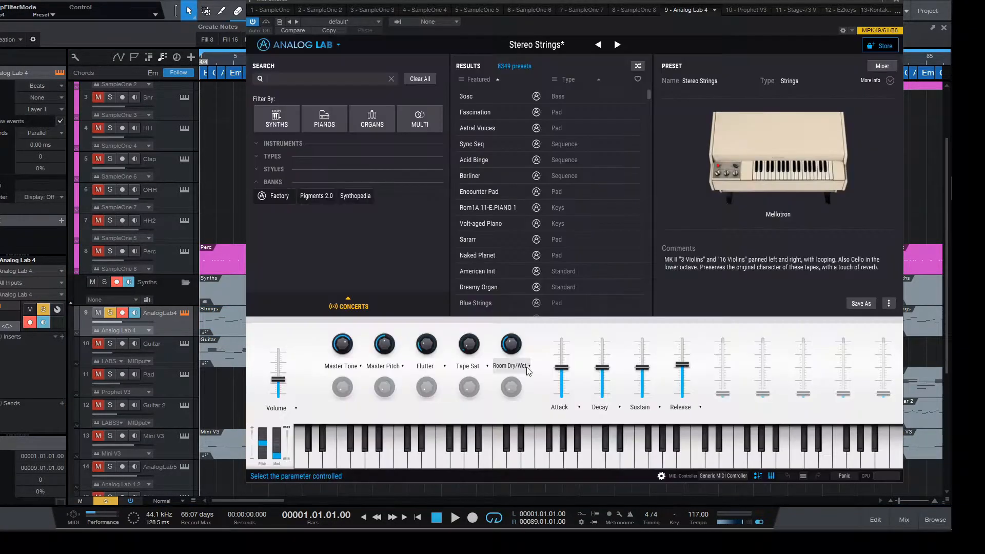
click(897, 2)
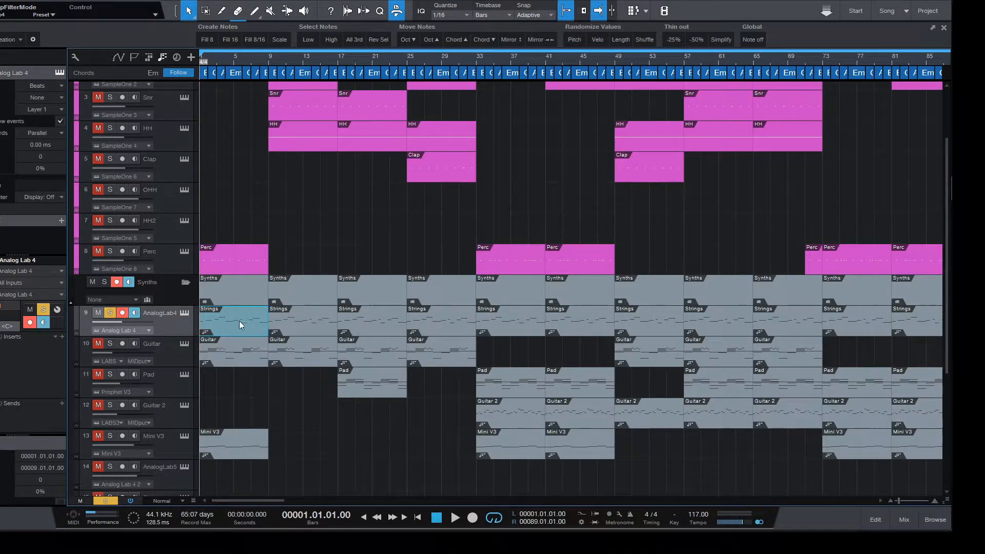
Solo the Guitar track in place of AnalogLab4 and play it from the start of the song
click(98, 342)
click(98, 312)
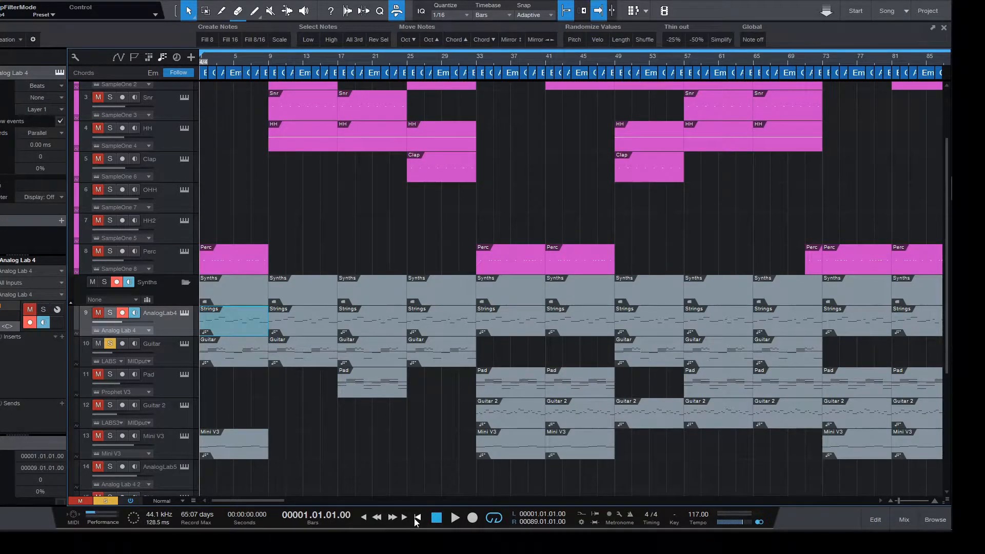
click(460, 518)
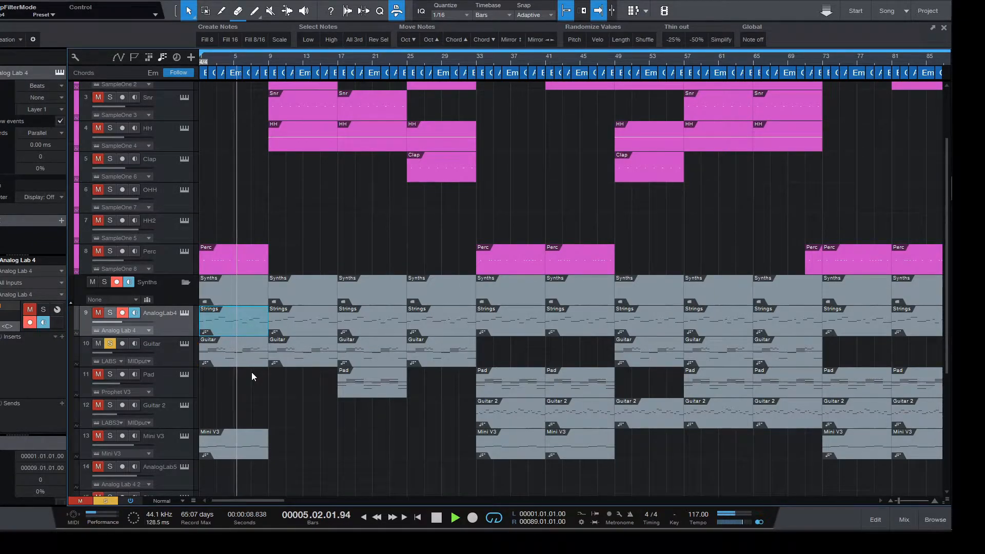
Select the Guitar track and inspect its Decapitator insert and the Rev PLATE-140 reverb on its Hall send
click(162, 359)
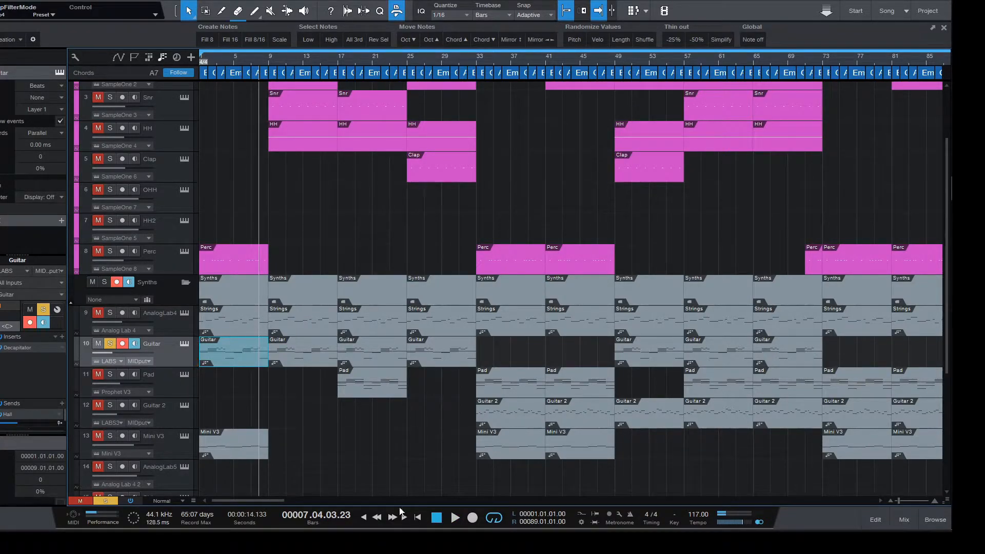
click(24, 347)
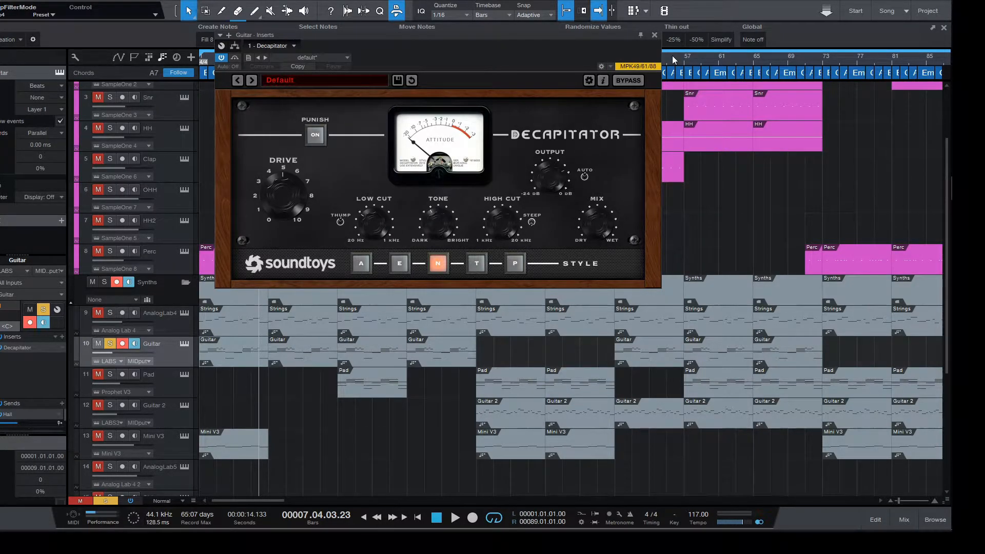
click(654, 35)
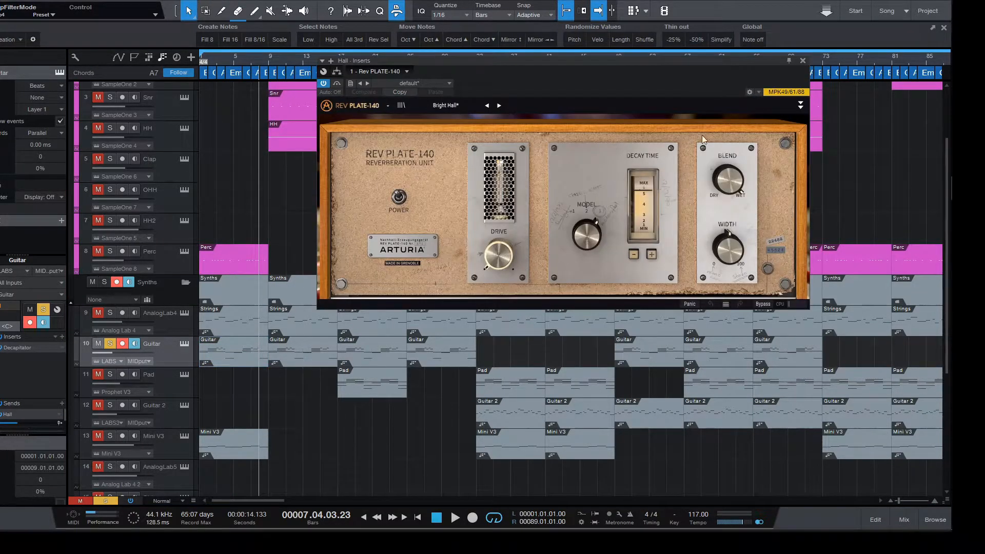
Close the reverb window, solo the Pad track in place of Guitar, and play it from bar 17
click(802, 61)
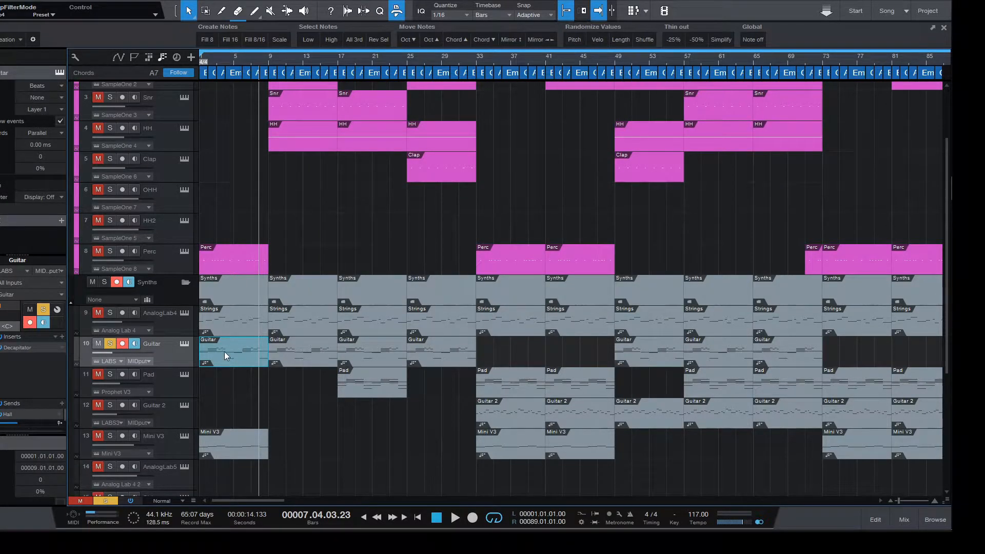
scroll(346, 404, up, 3)
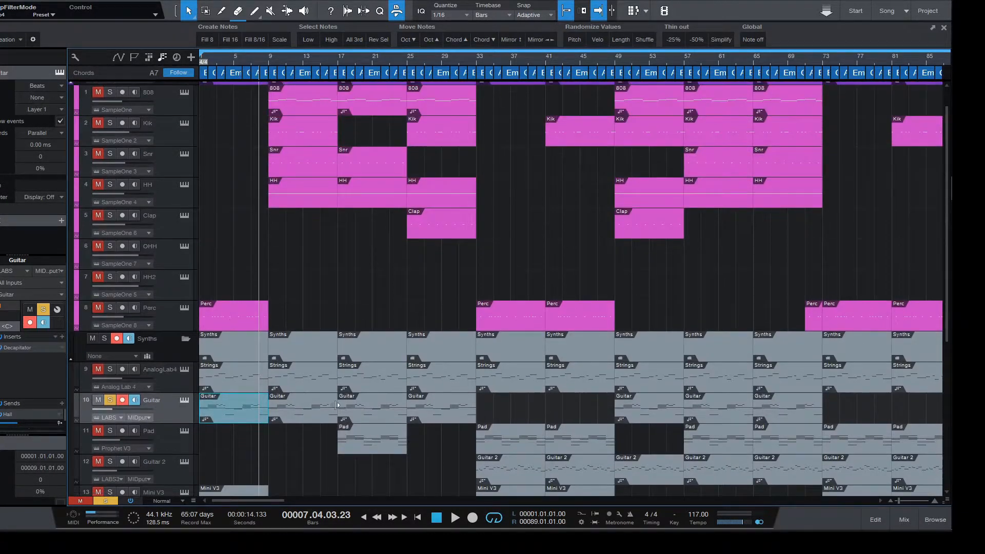
click(338, 64)
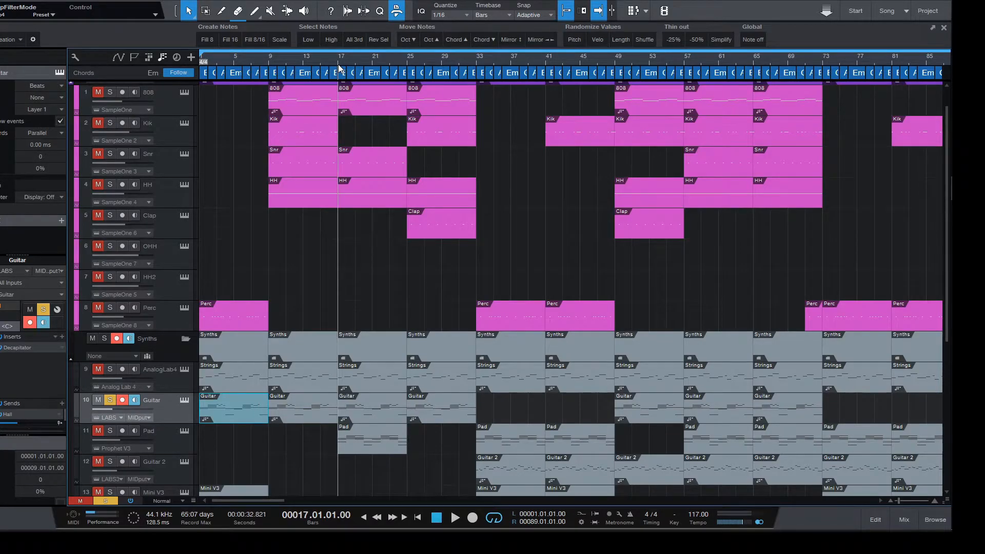
scroll(318, 325, down, 1)
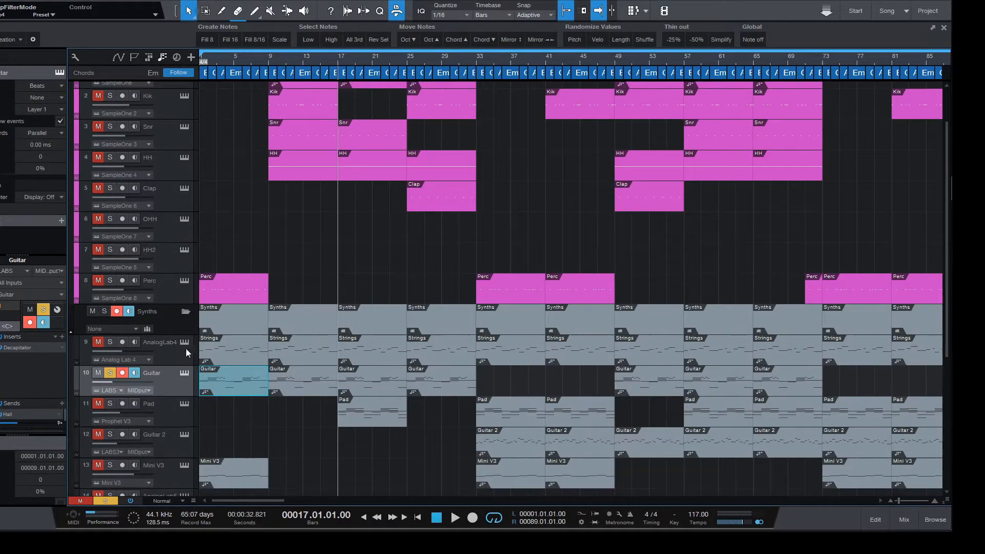
click(110, 372)
click(174, 405)
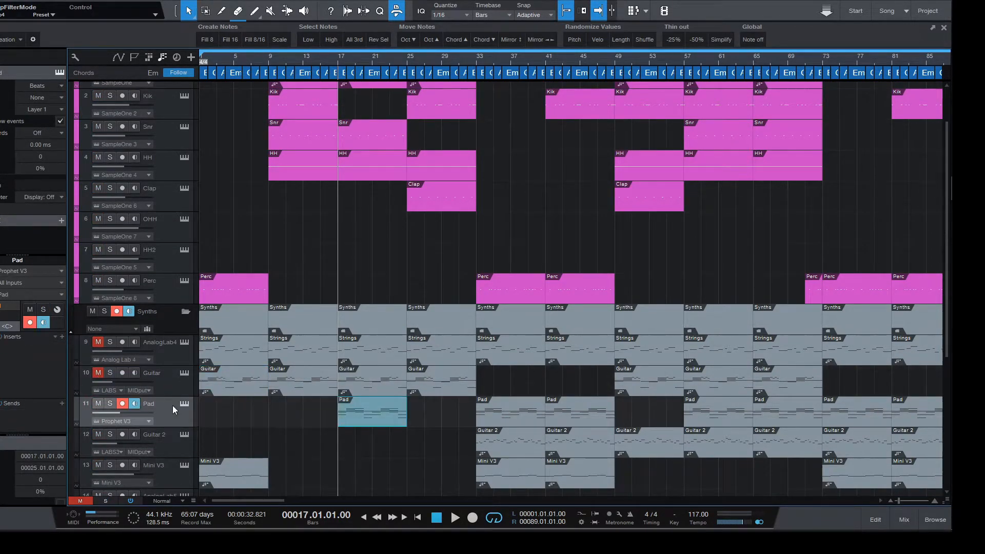
click(110, 404)
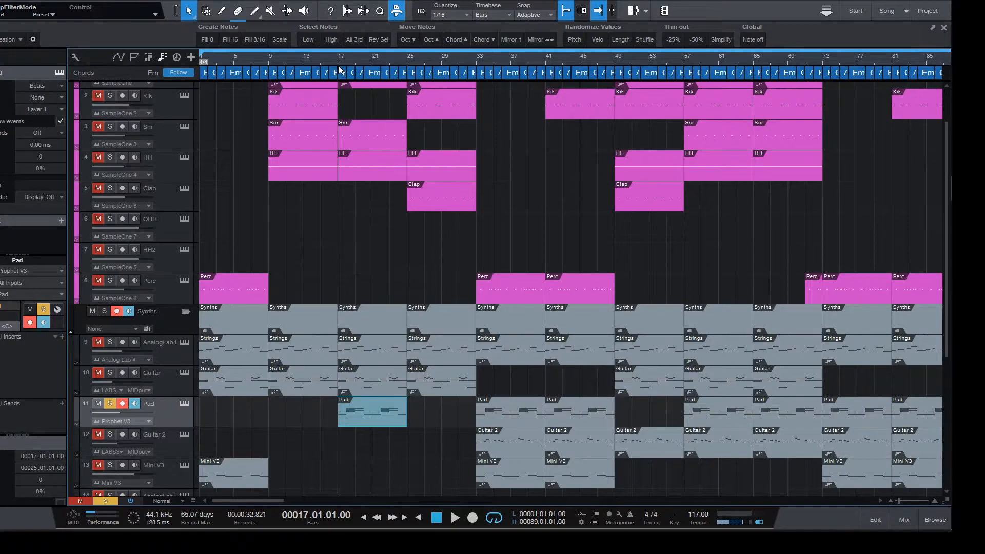
key(space)
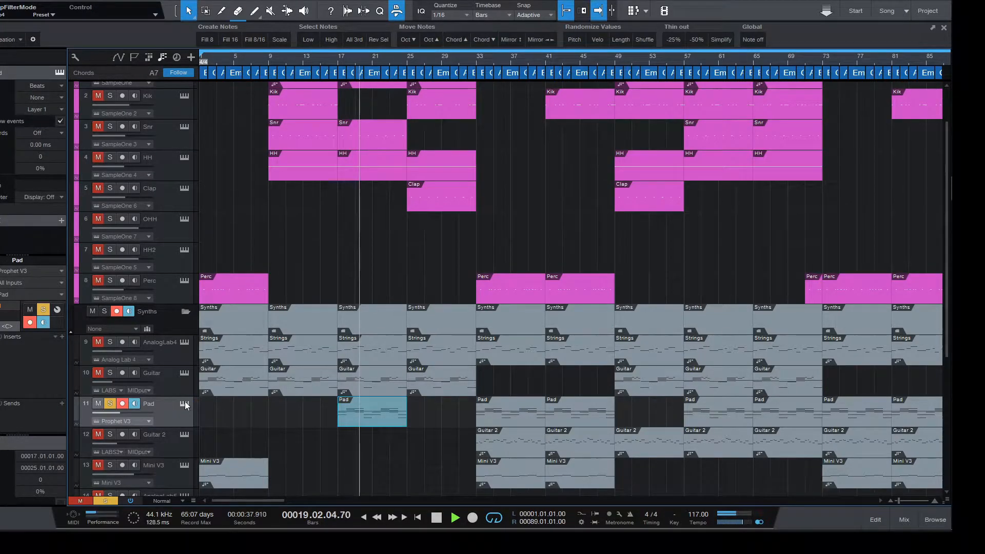
Disarm recording on the Pad track and check its Prophet V3 instrument preset, closing the instrument window
click(123, 404)
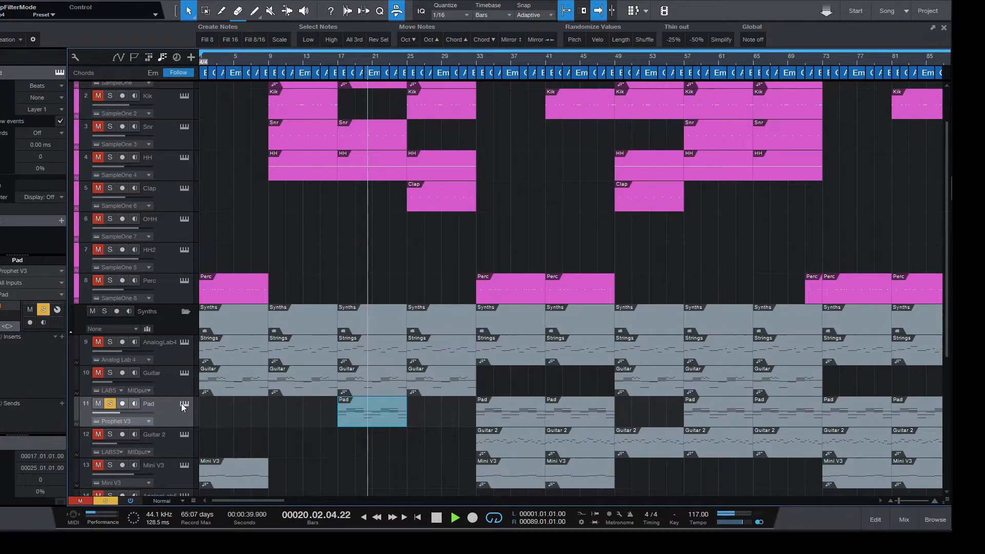
click(184, 404)
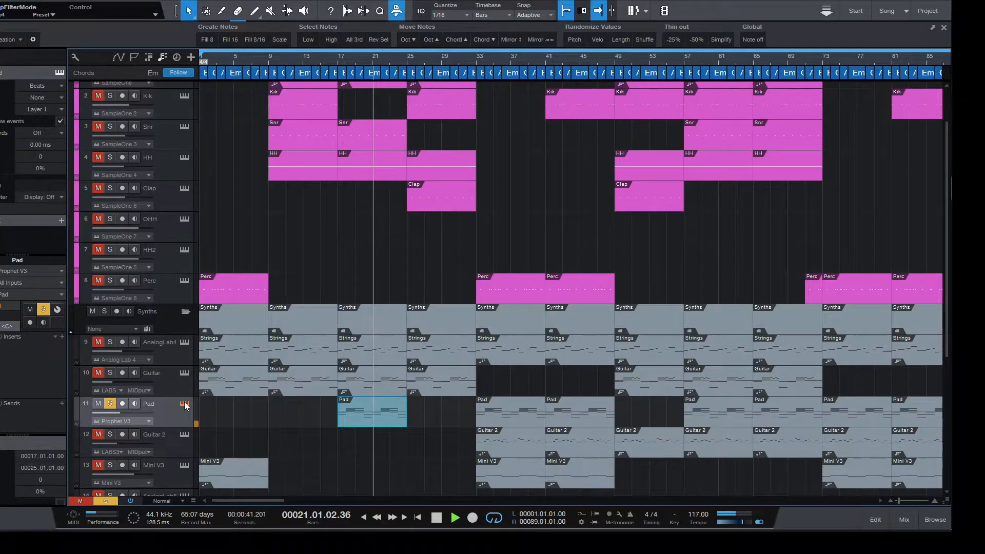
click(184, 403)
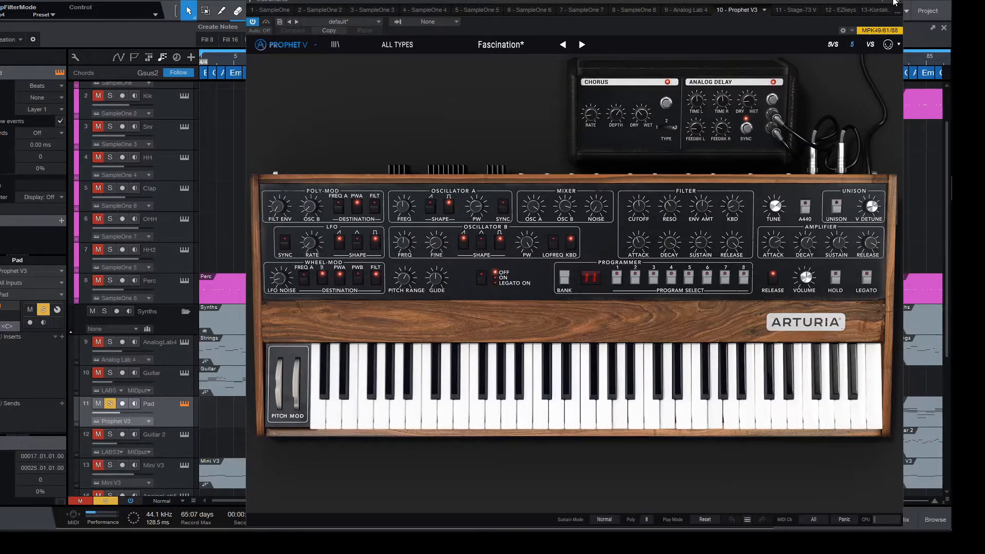
click(895, 2)
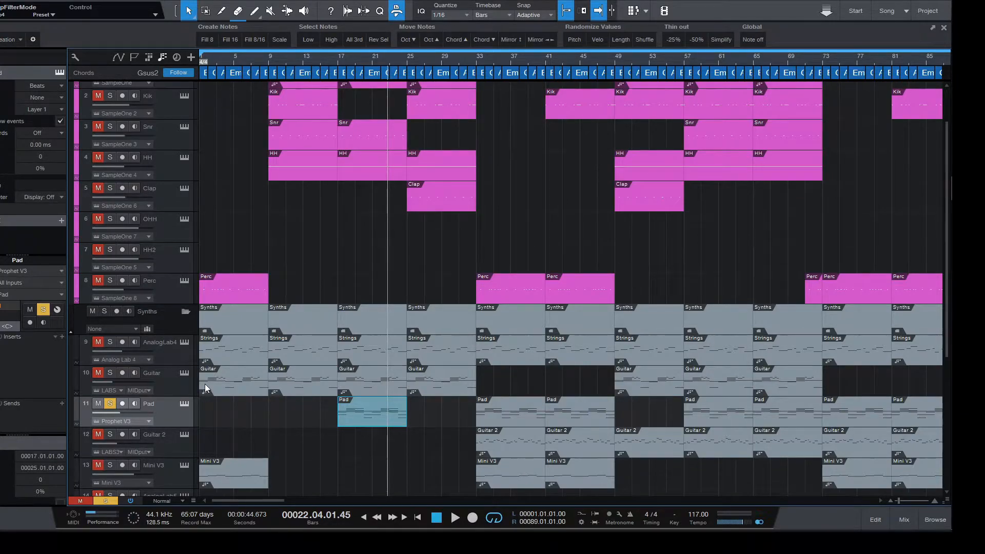
Clear the Pad solo and the mutes, play AnalogLab4, Guitar and Pad soloed together from bar 17, and return the stopped playhead there
scroll(204, 384, down, 1)
click(99, 377)
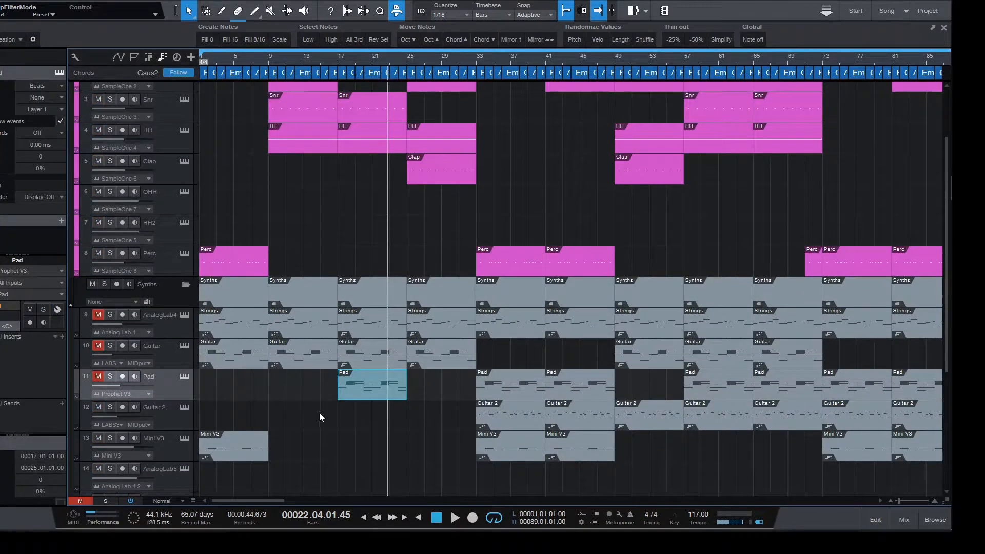
click(100, 376)
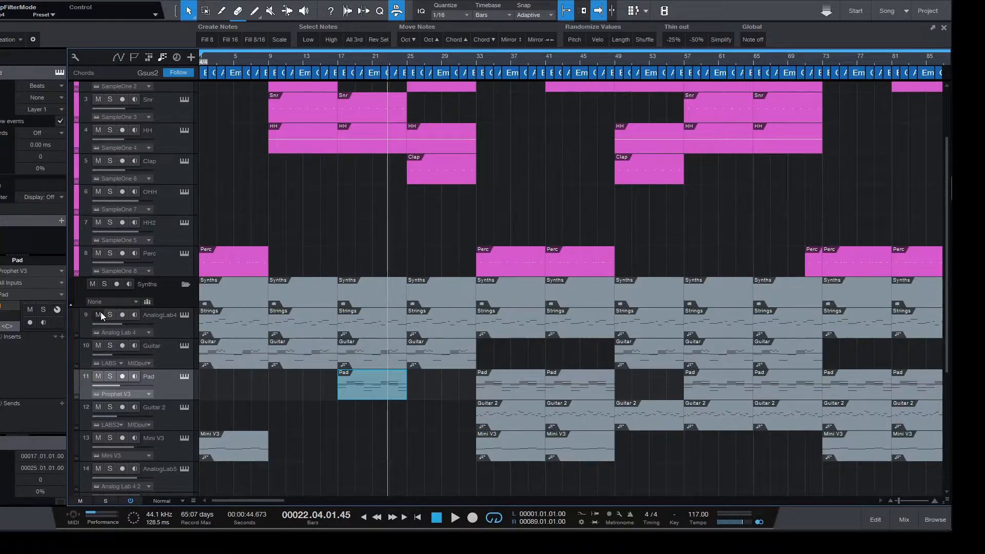
click(339, 60)
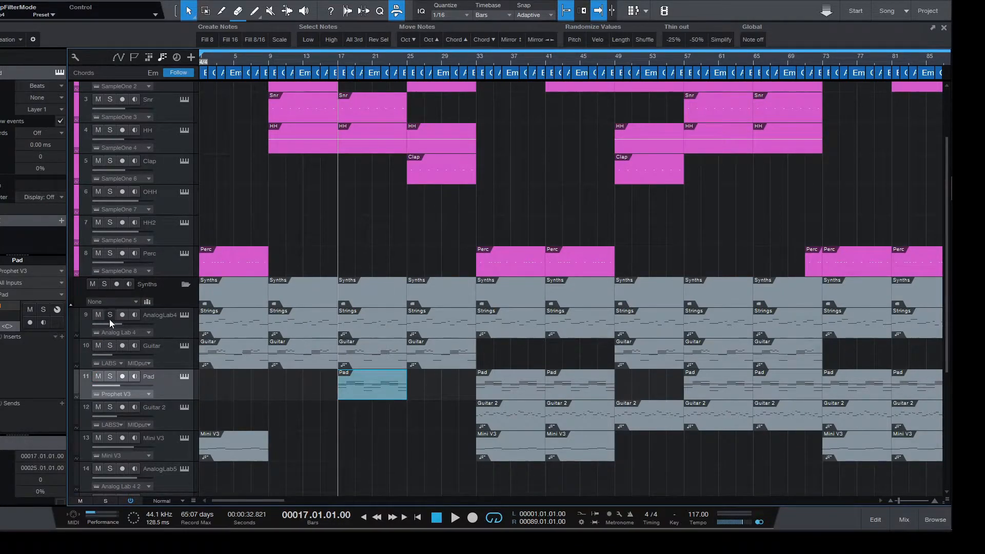
drag(110, 316, 109, 375)
key(space)
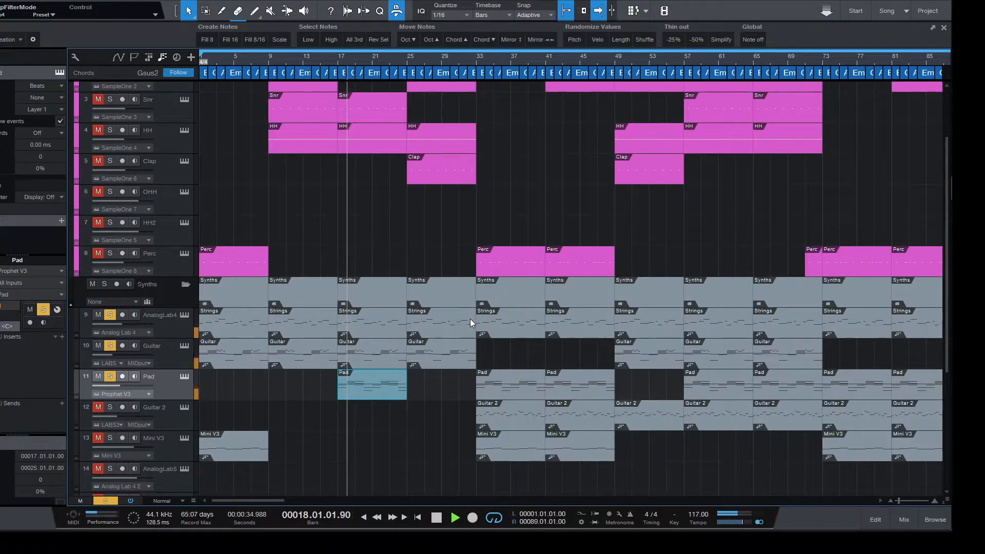
click(441, 518)
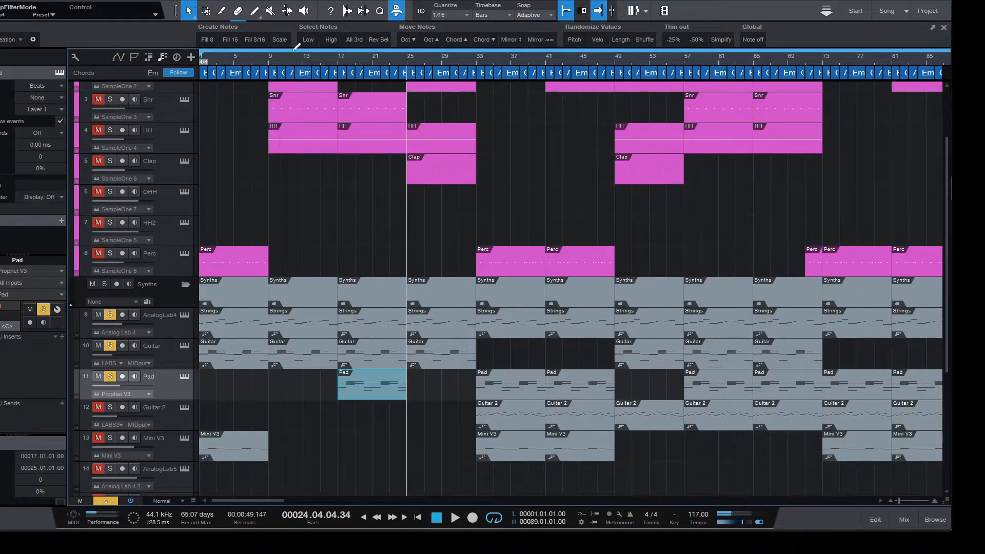
click(337, 57)
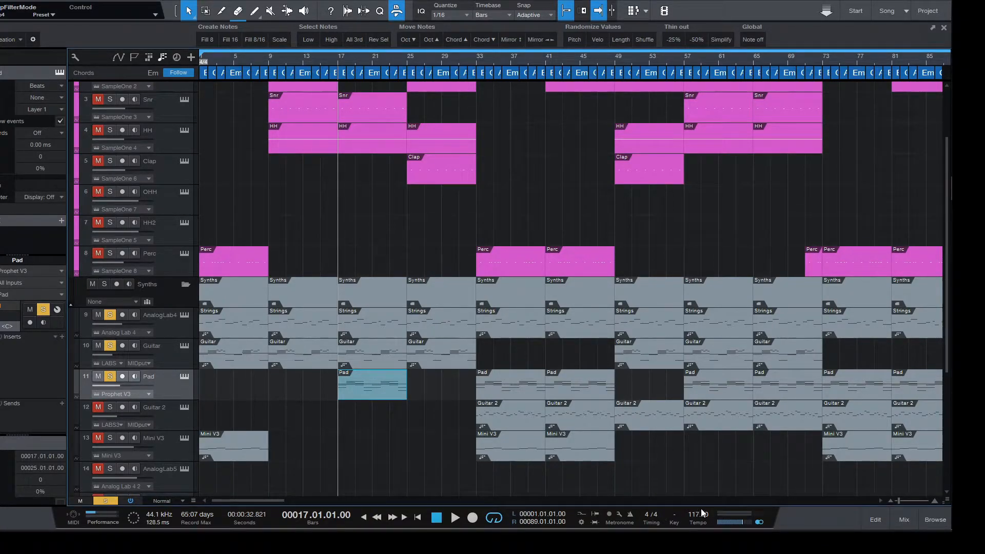
Mute the Pad, Guitar and AnalogLab4 tracks in place of their solos
mouse_move(950, 304)
click(98, 376)
click(99, 346)
click(97, 316)
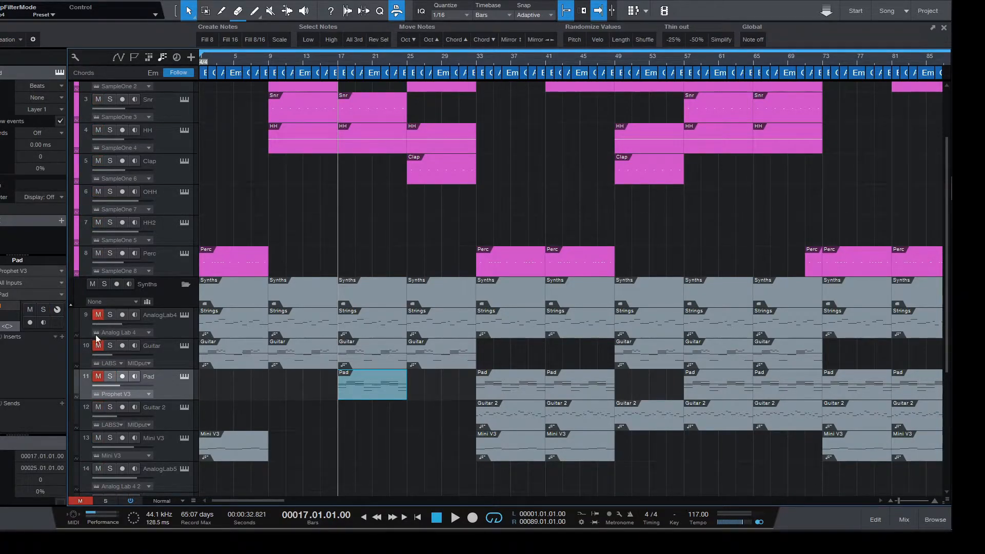
Solo the Mini V3 track, play it from the start of the song, stop playback, and clear the solo
click(110, 438)
click(418, 517)
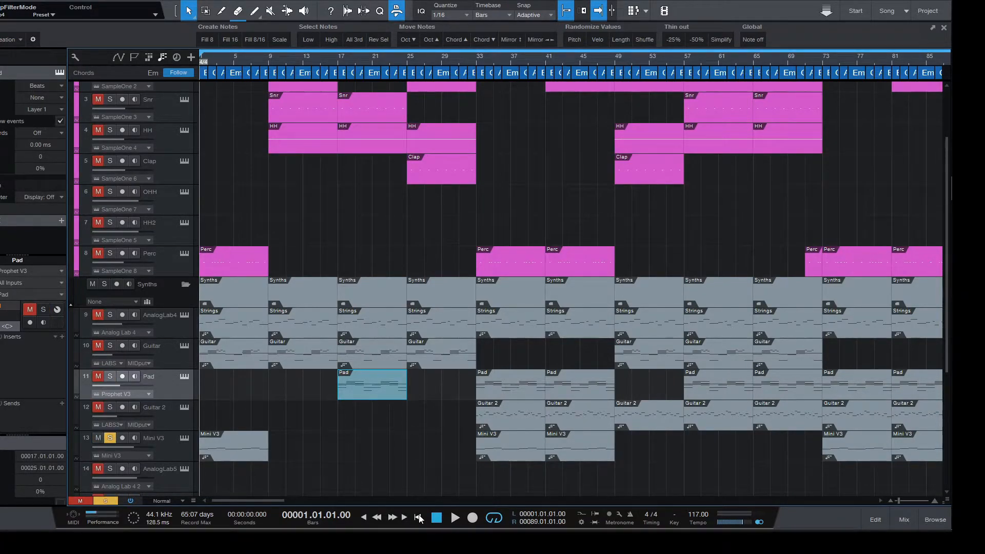
key(space)
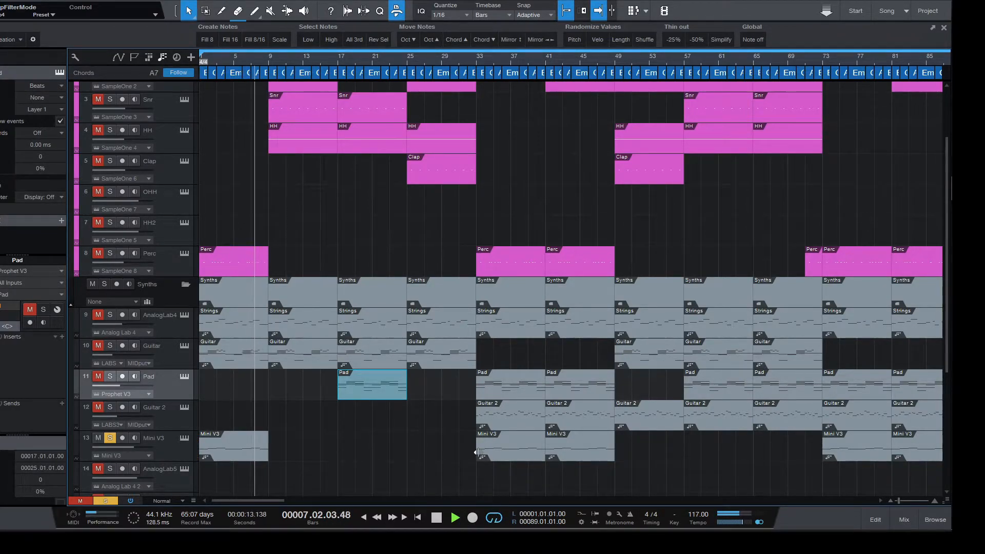
key(space)
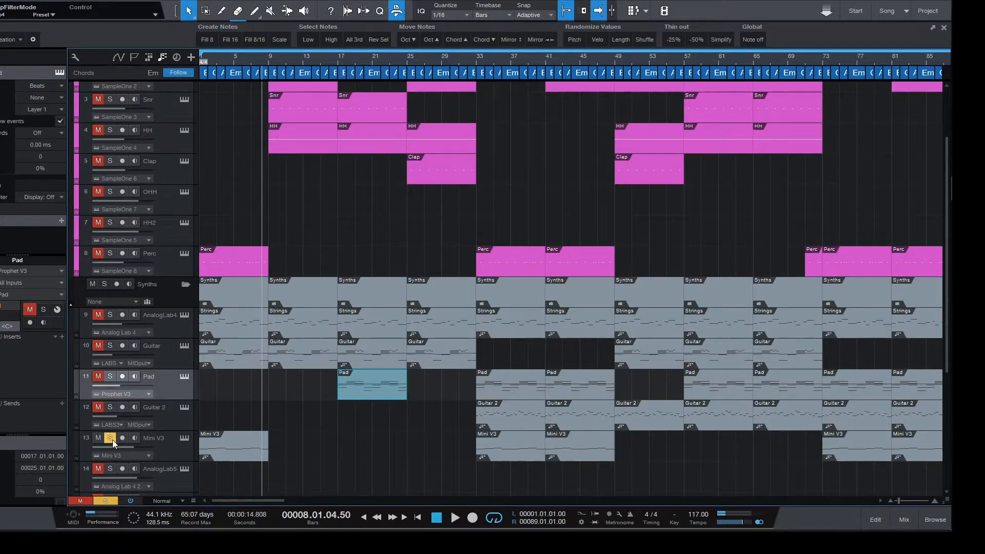
click(111, 438)
Move the playhead to bar 33, select the Guitar 2 part there, and unmute the Pad, Guitar, AnalogLab4 and Mini V3 tracks
scroll(487, 161, down, 1)
click(476, 57)
click(181, 325)
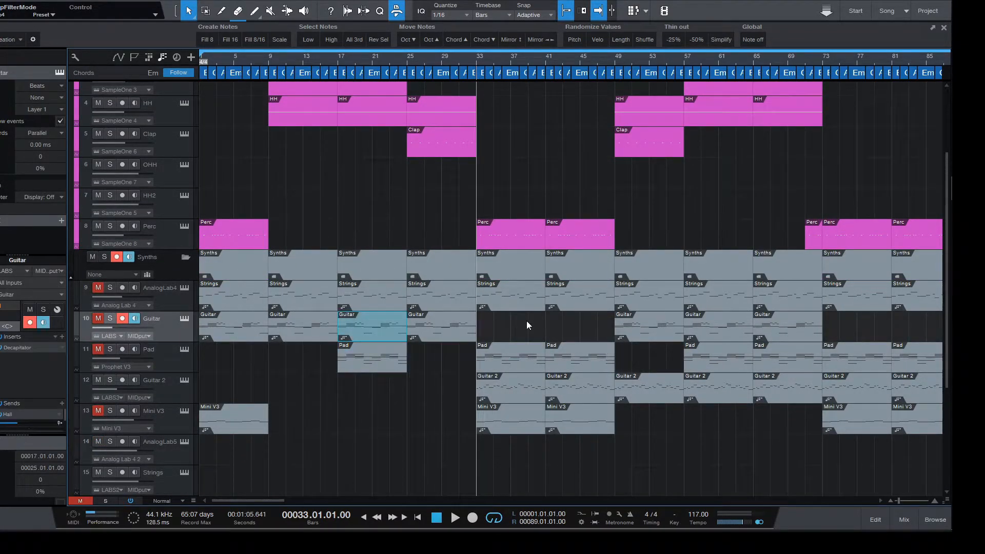
click(503, 386)
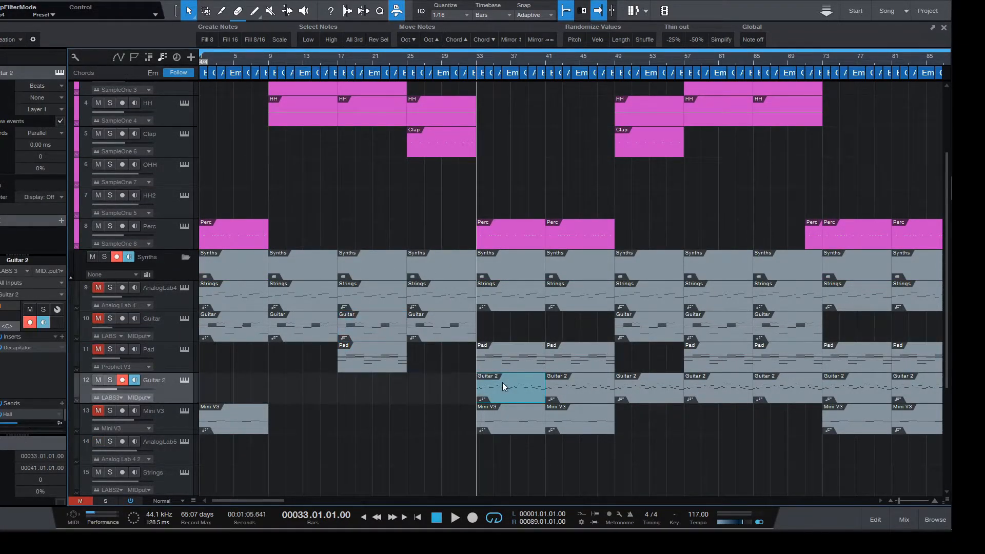
click(101, 348)
click(99, 319)
click(99, 291)
click(97, 410)
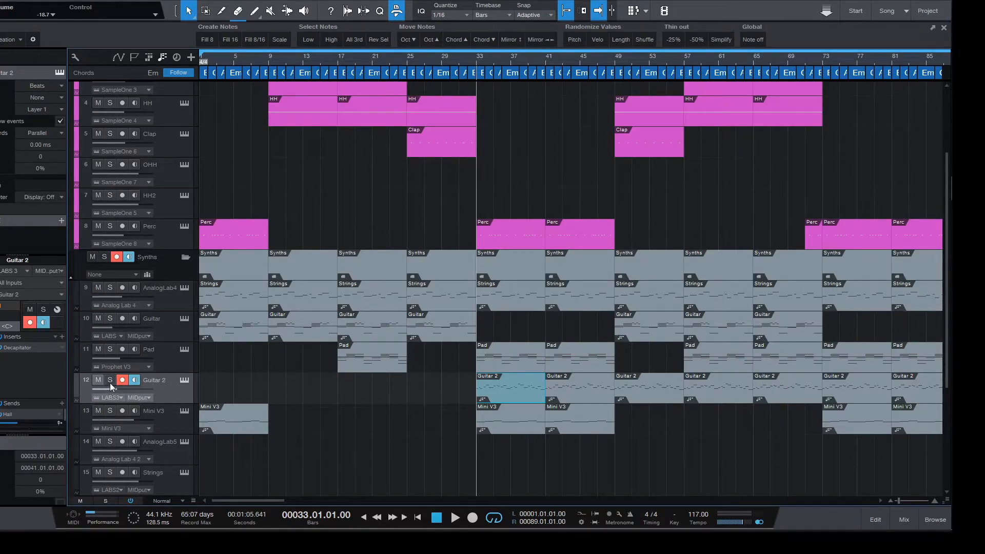
Solo and disarm the Guitar 2 track, play its part from bar 33, and stop at bar 41
click(110, 381)
click(121, 379)
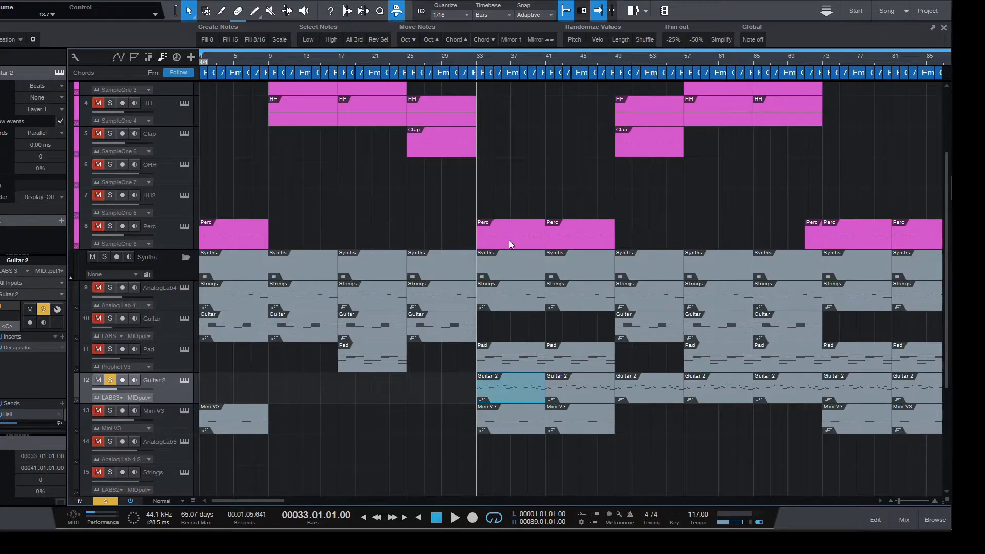
key(space)
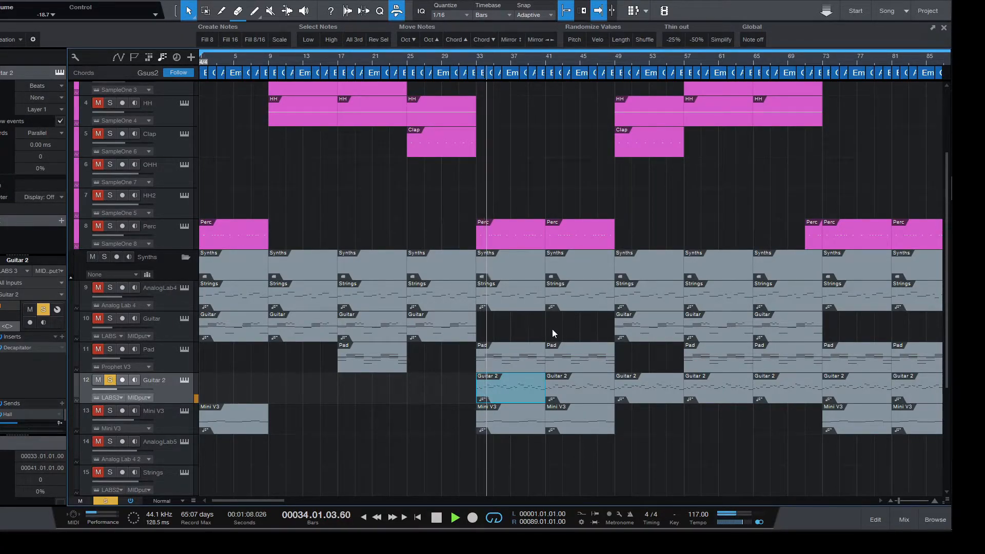
mouse_move(533, 58)
mouse_down()
mouse_move(530, 75)
mouse_move(545, 45)
mouse_up()
drag(398, 48, 398, 73)
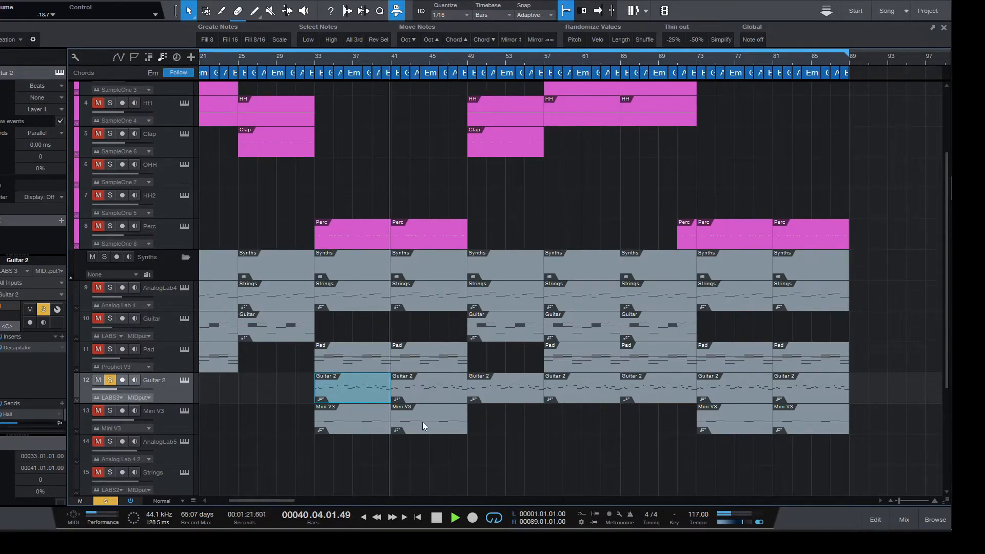
key(space)
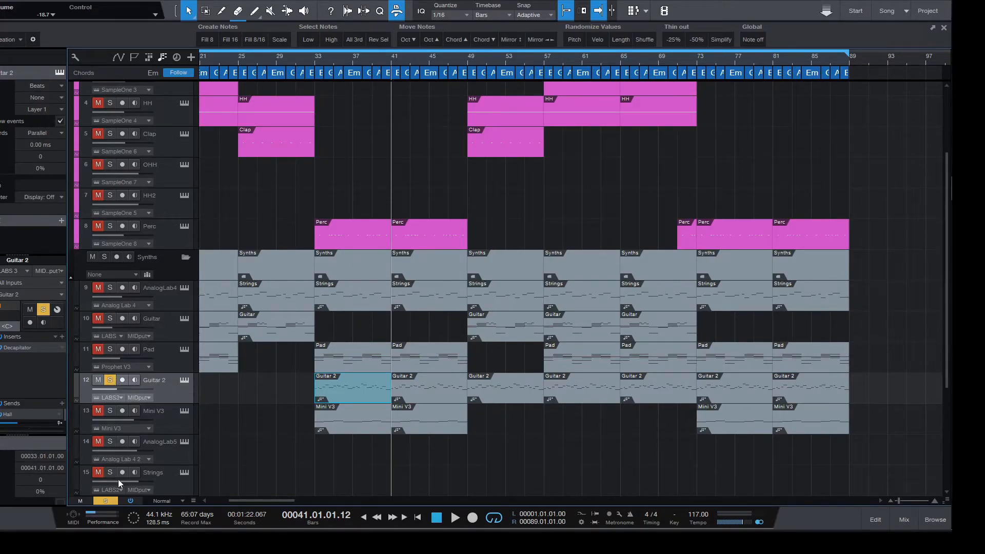
Clear the remaining solo and mutes, and return the playhead to bar 33
click(106, 500)
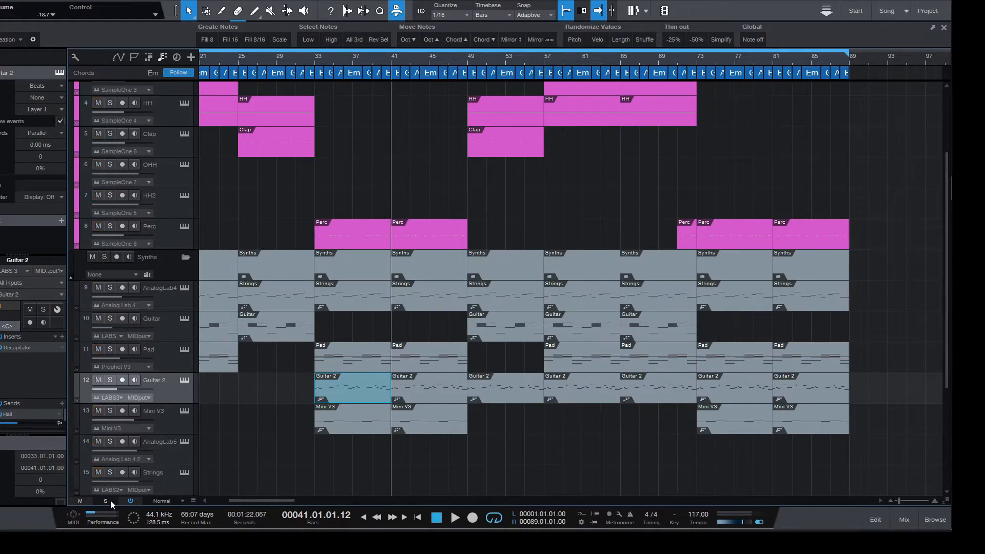
mouse_move(291, 57)
mouse_down()
mouse_move(292, 68)
mouse_move(299, 58)
mouse_up()
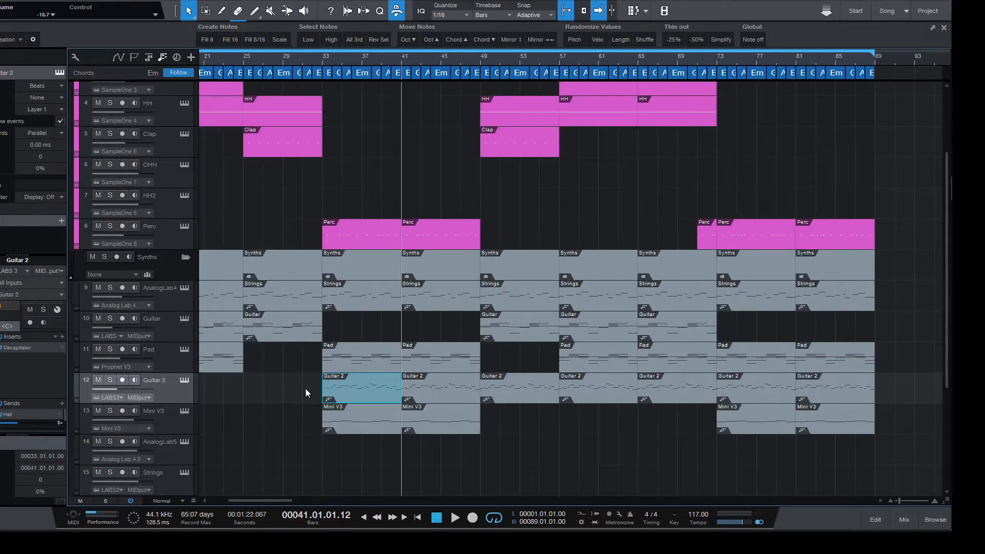
drag(269, 498, 251, 500)
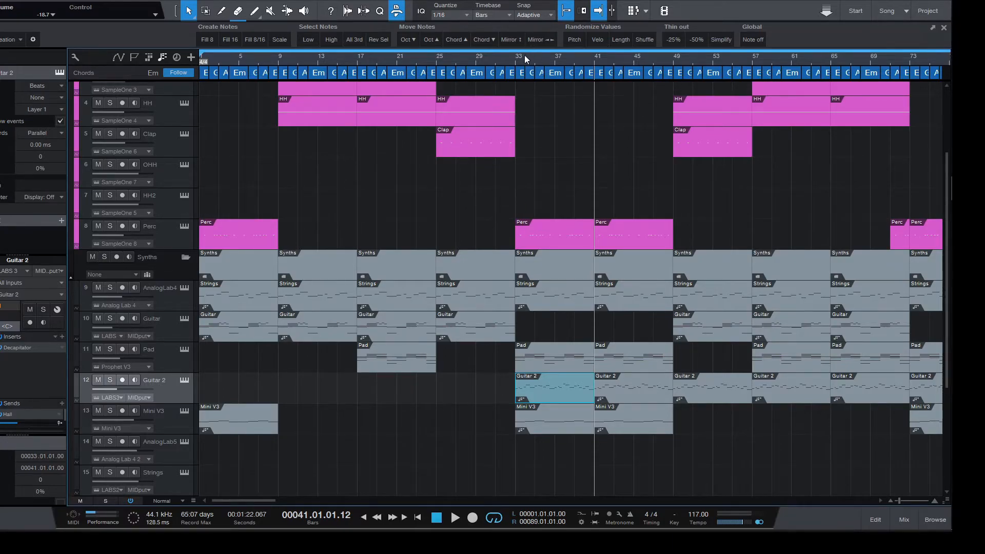
scroll(525, 56, down, 2)
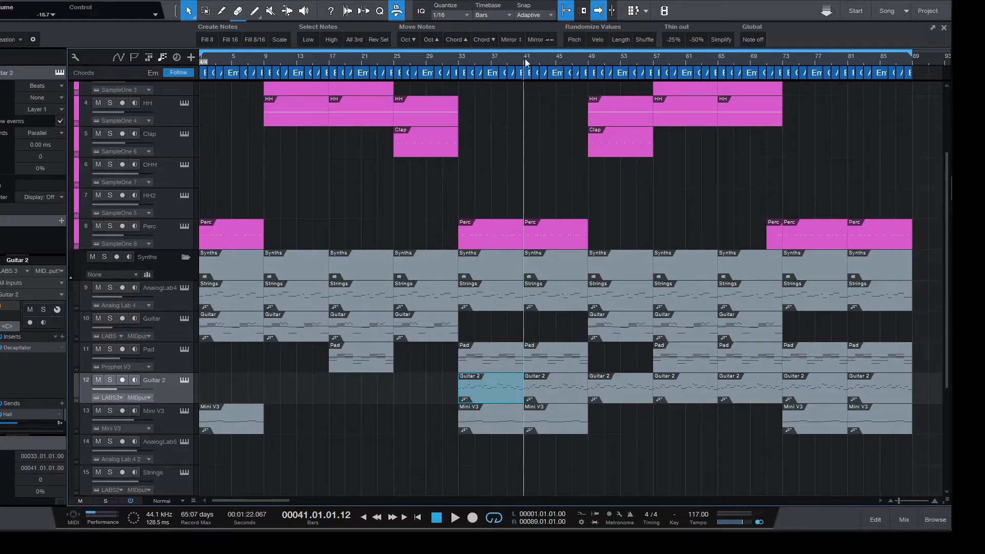
click(459, 58)
Select the two Mini V3 parts starting at bar 33, disarm that track, and mute the whole Synths folder
drag(623, 434, 469, 421)
scroll(551, 404, down, 1)
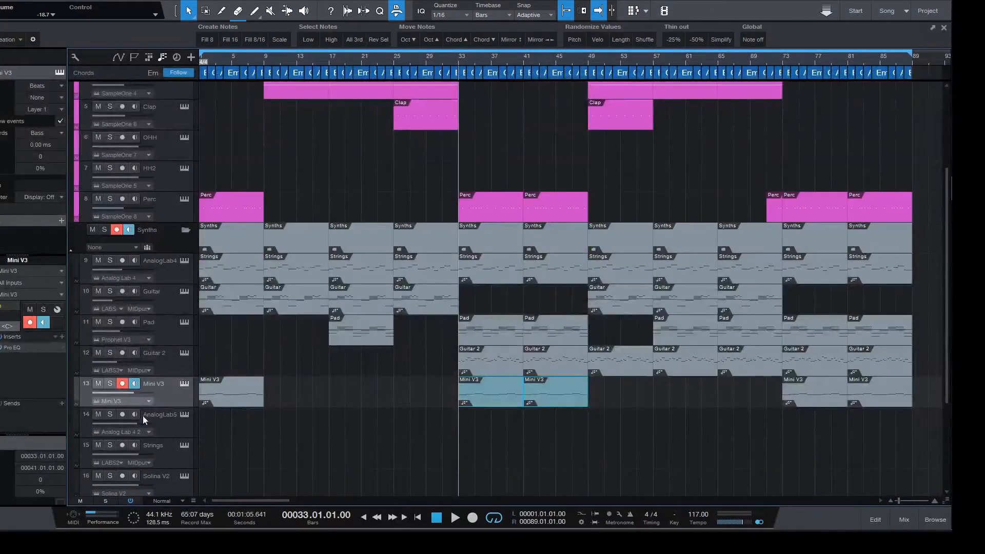
click(122, 383)
click(94, 229)
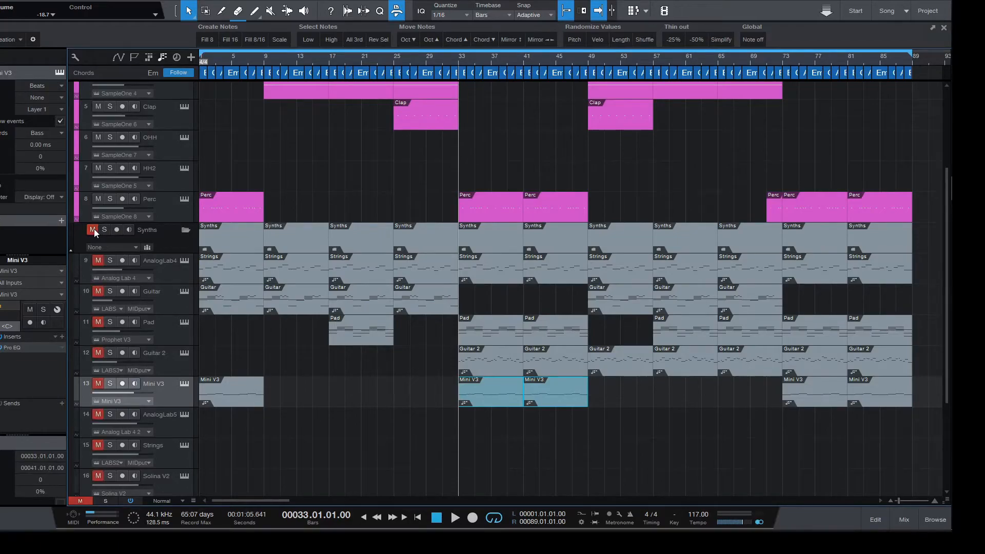
scroll(447, 388, up, 4)
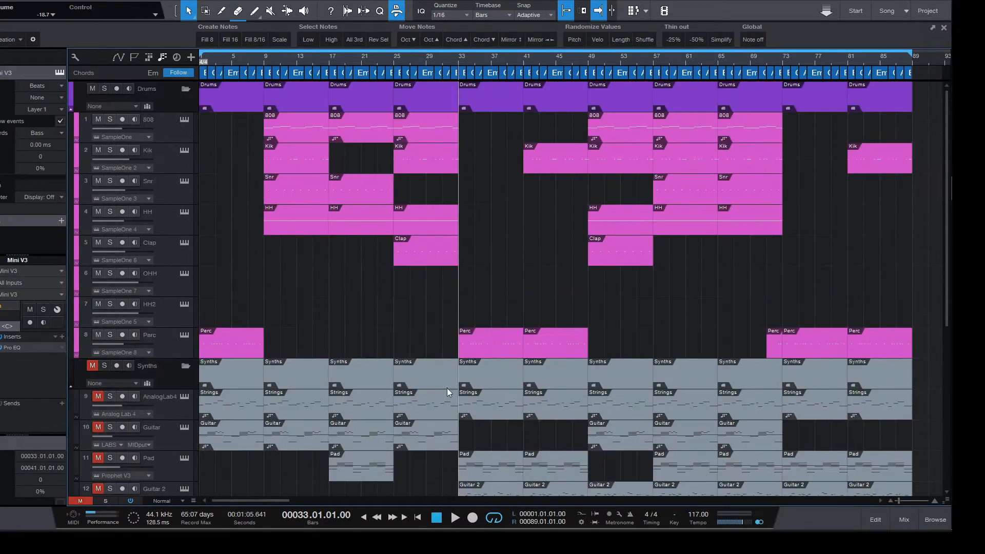
Play the drums from the start of the song, inspect the Perc track's sampler instrument, and stop playback
click(418, 517)
click(455, 517)
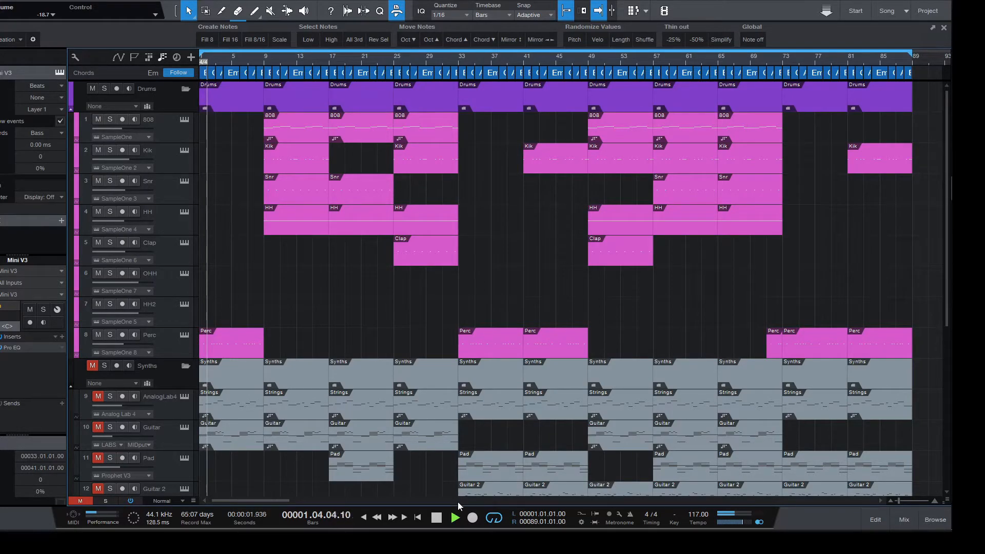
click(184, 335)
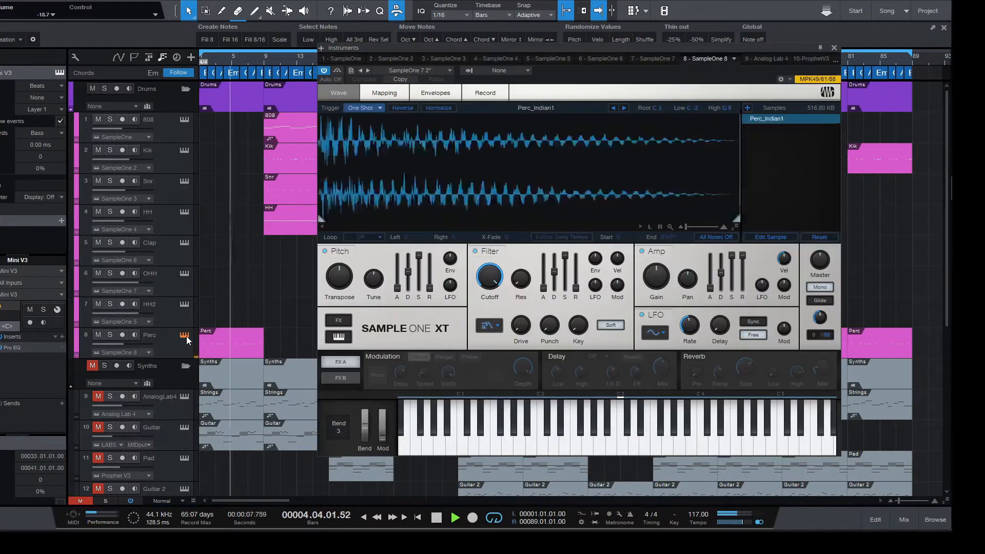
click(834, 47)
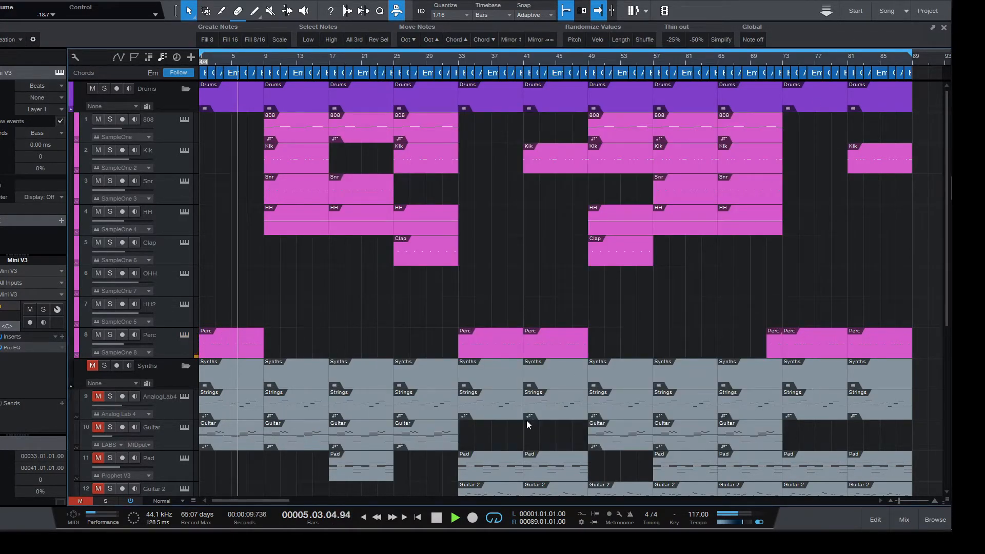
click(436, 517)
Return the playhead to the start of the song and move it on to bar 9
mouse_move(244, 58)
mouse_down()
mouse_move(244, 70)
mouse_move(250, 61)
mouse_up()
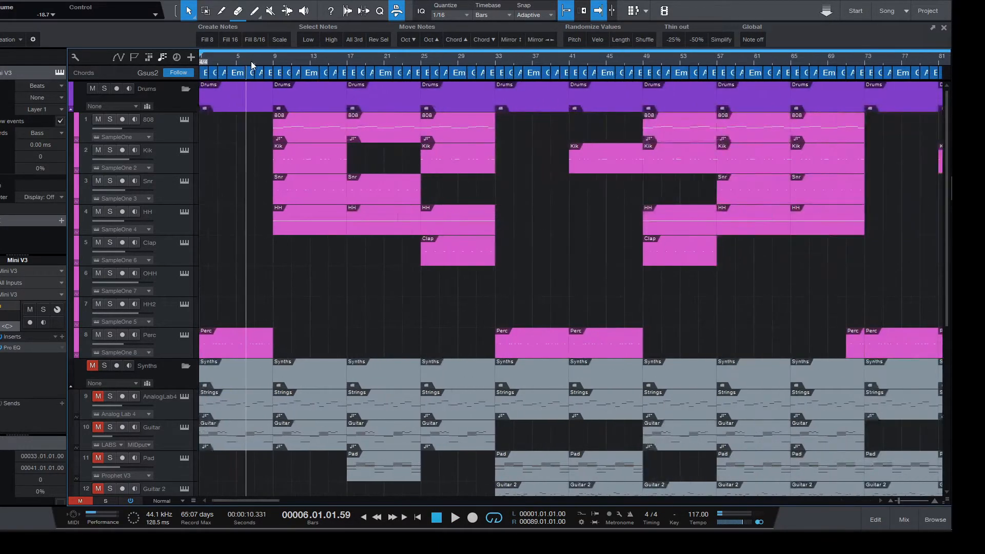
click(420, 517)
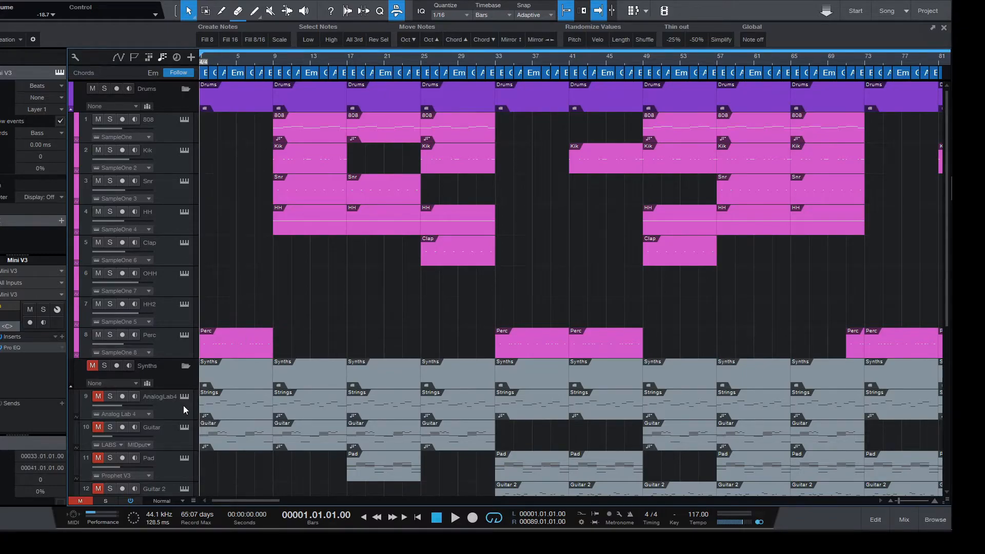
click(273, 58)
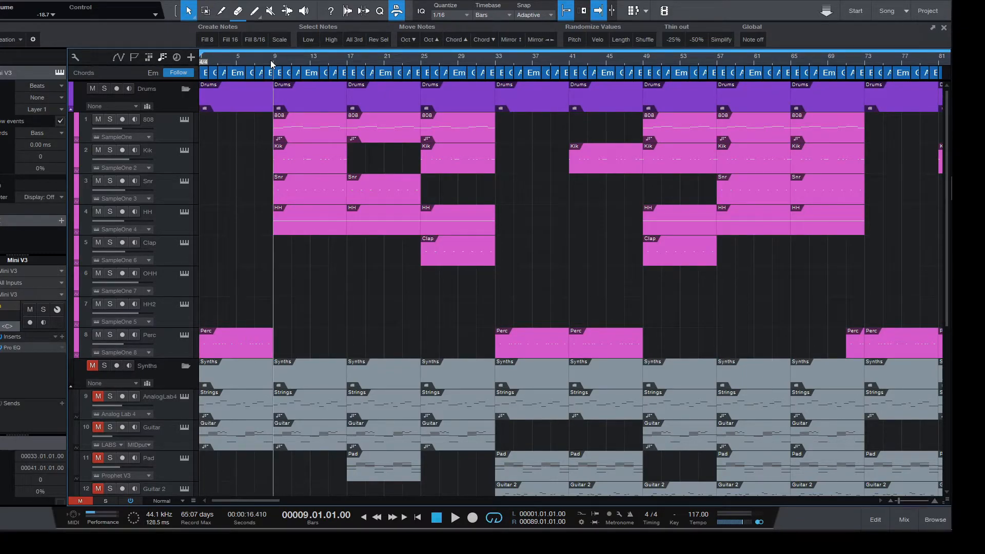
Review the notes of the Perc part at bar 1 in the note editor, close the editor, and disarm the Perc track
click(244, 345)
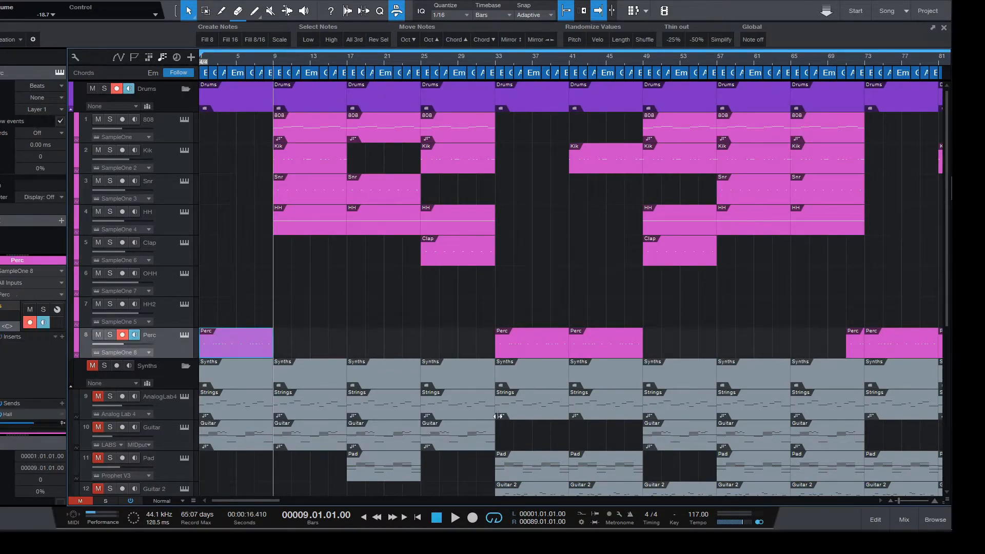
click(866, 514)
drag(325, 207, 367, 238)
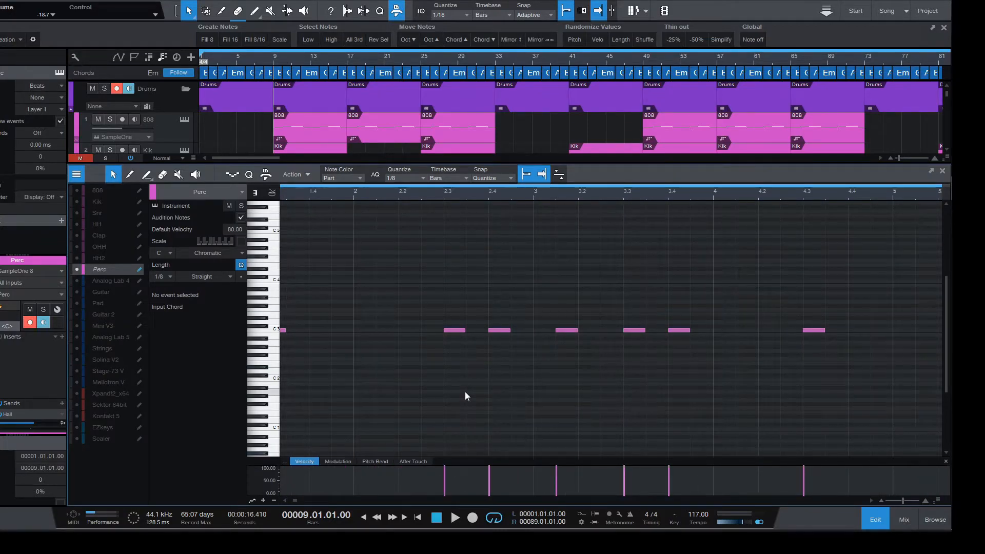
click(295, 498)
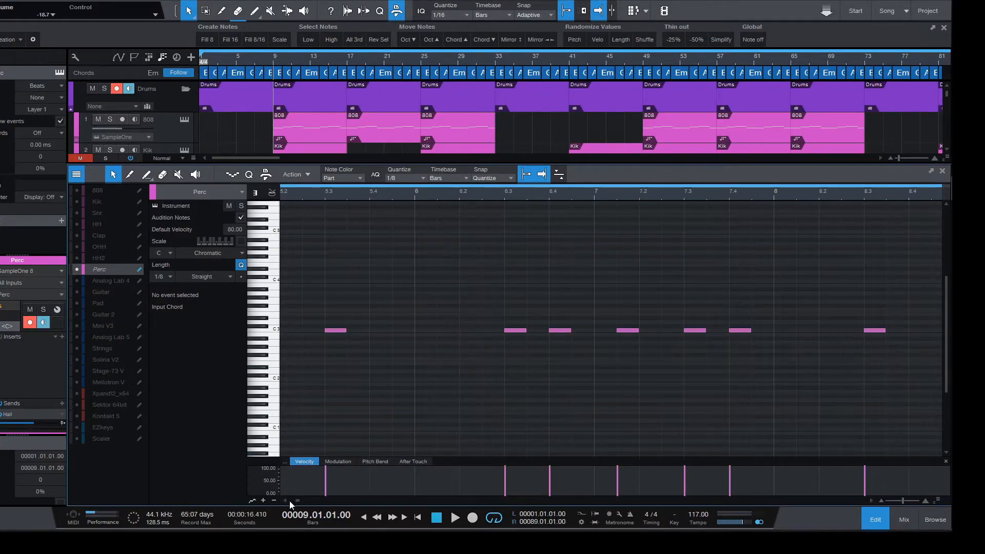
drag(297, 503, 287, 503)
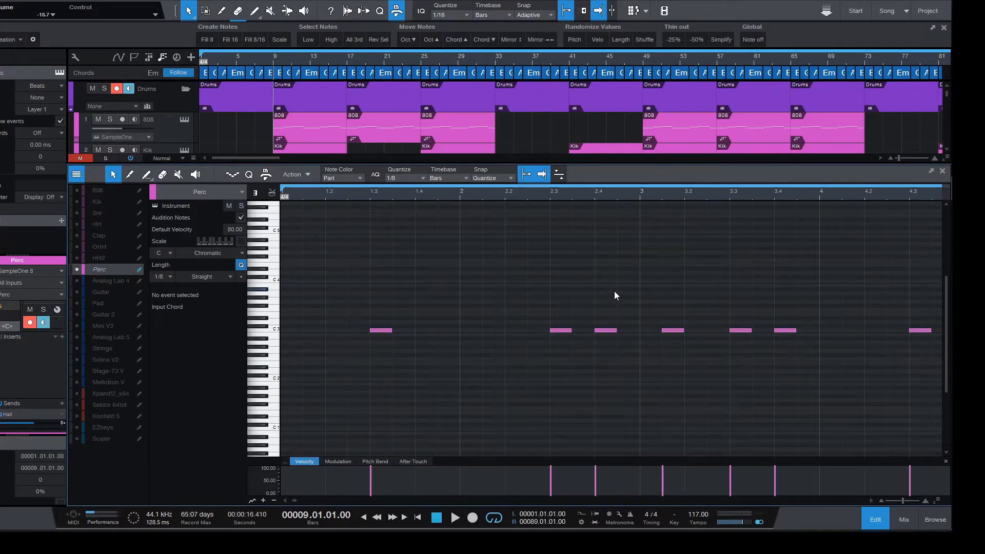
click(876, 519)
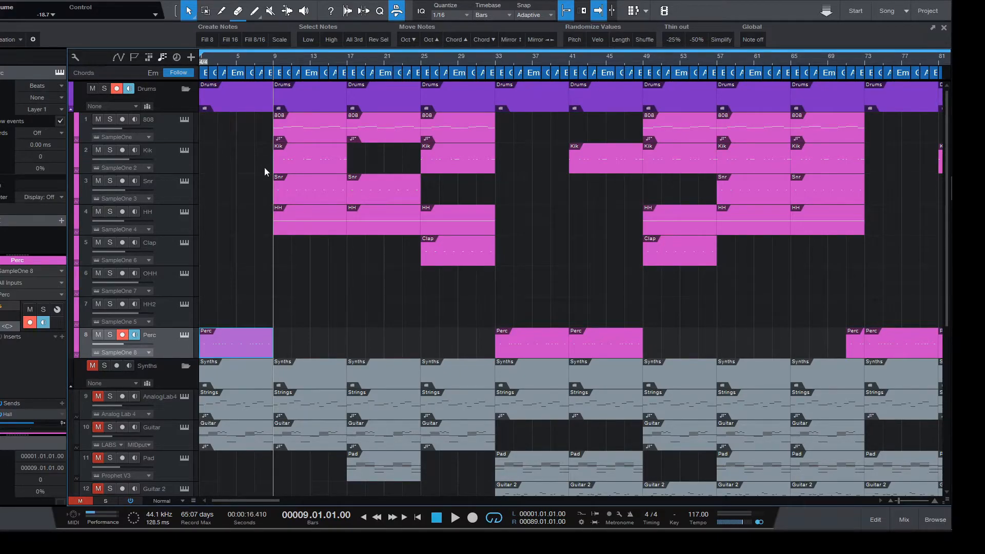
click(126, 333)
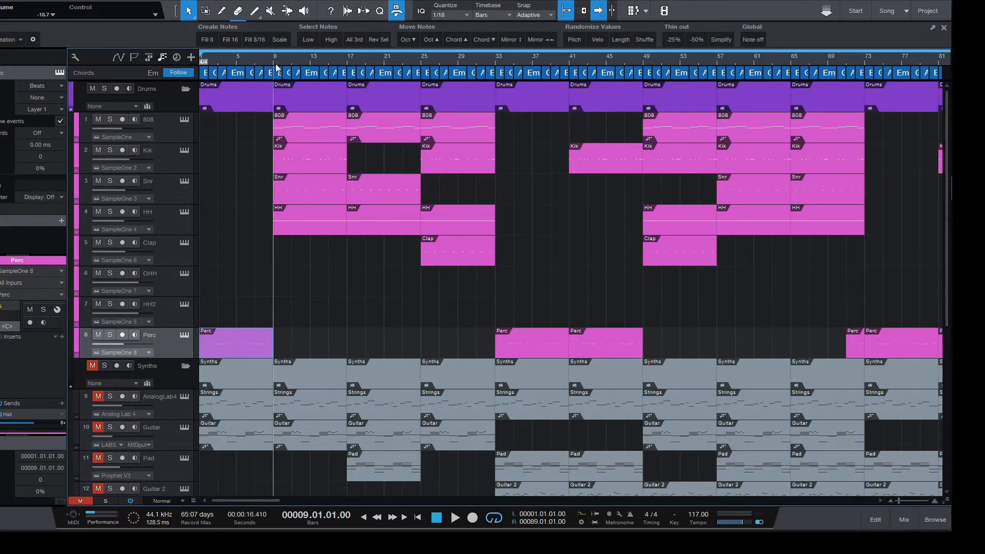
Open the HH part at bar 9 in the note editor and examine its notes
click(875, 519)
scroll(335, 128, down, 2)
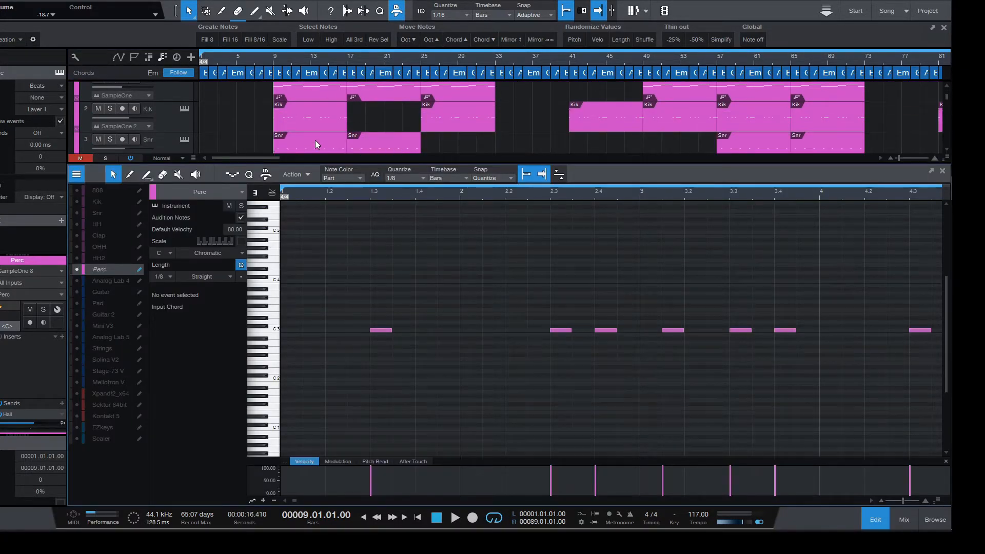
scroll(315, 130, down, 1)
click(315, 136)
drag(427, 195, 490, 196)
Show the mixer, select the Snr part at bar 9, and hide the mixer again
click(908, 521)
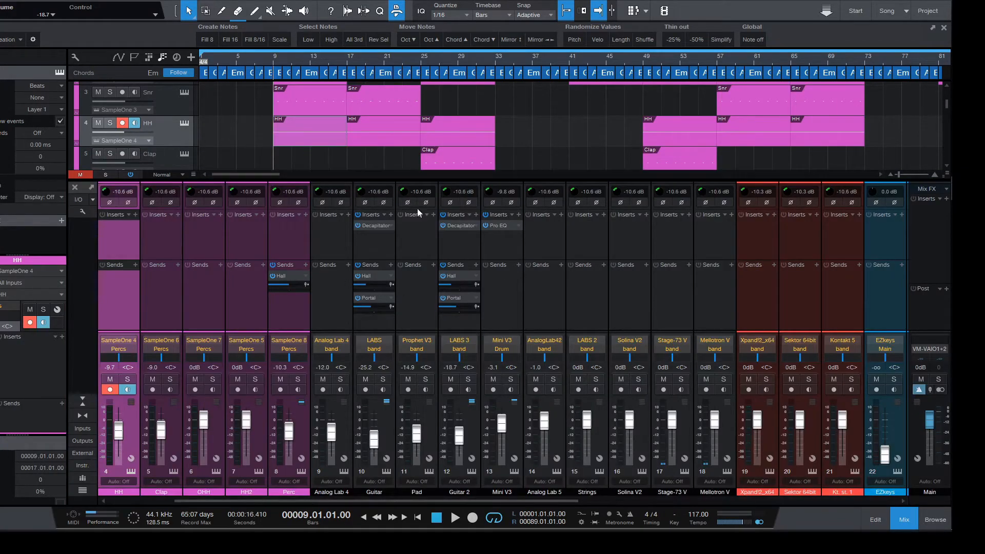
key(Up)
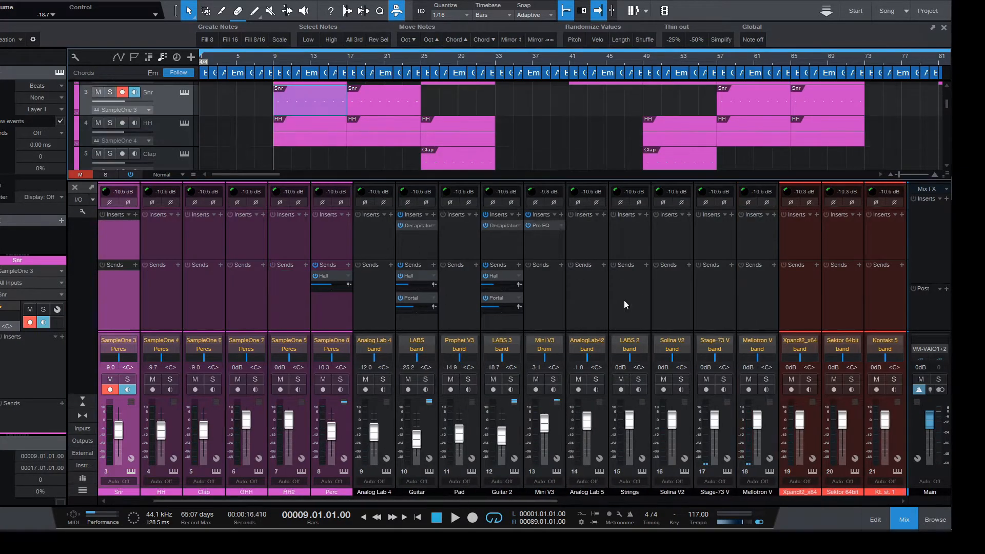
click(897, 514)
Examine the notes of the Kik part at bar 9 in the note editor and close the editor
scroll(330, 144, up, 2)
click(329, 134)
click(878, 519)
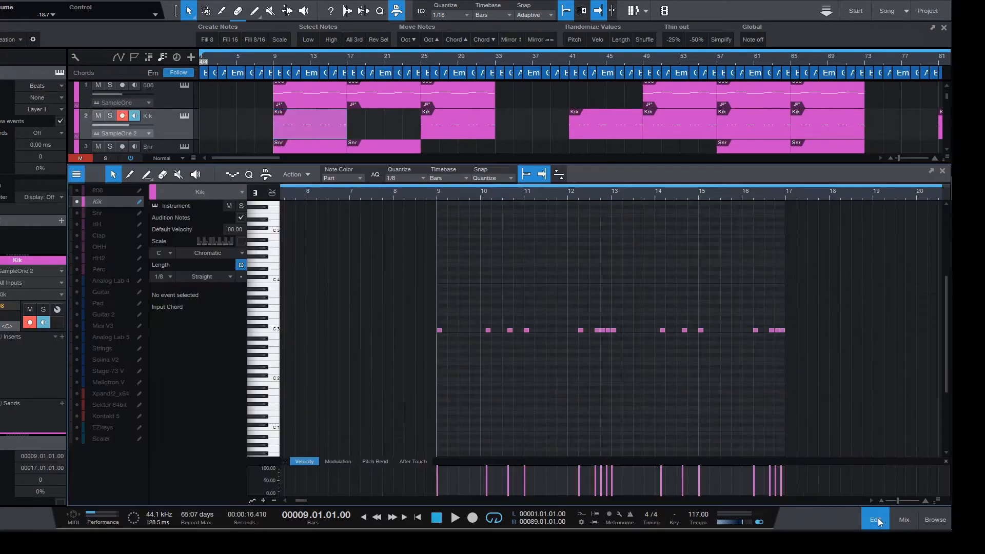
click(875, 519)
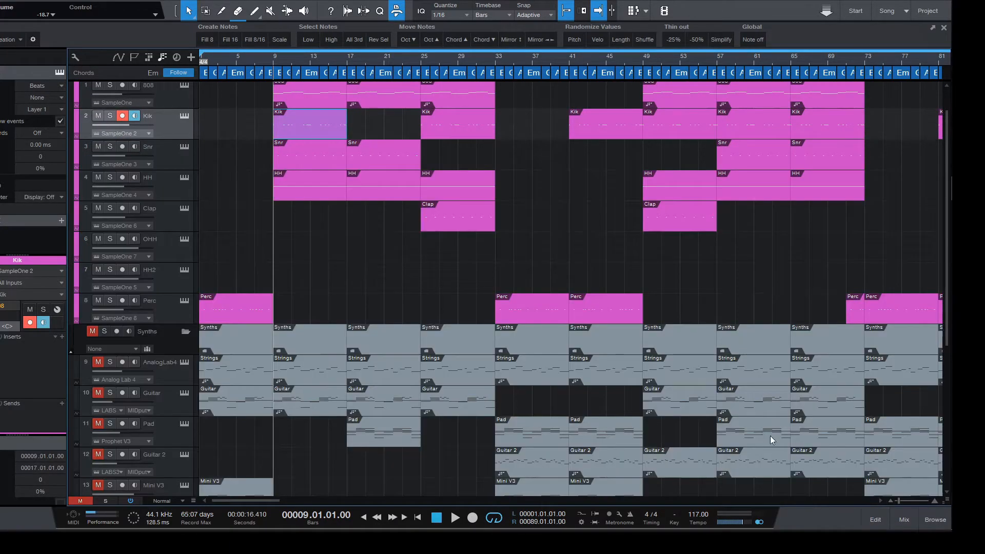
Examine the notes of the 808 part at bar 9 in the note editor and close the editor
scroll(319, 110, up, 1)
click(334, 133)
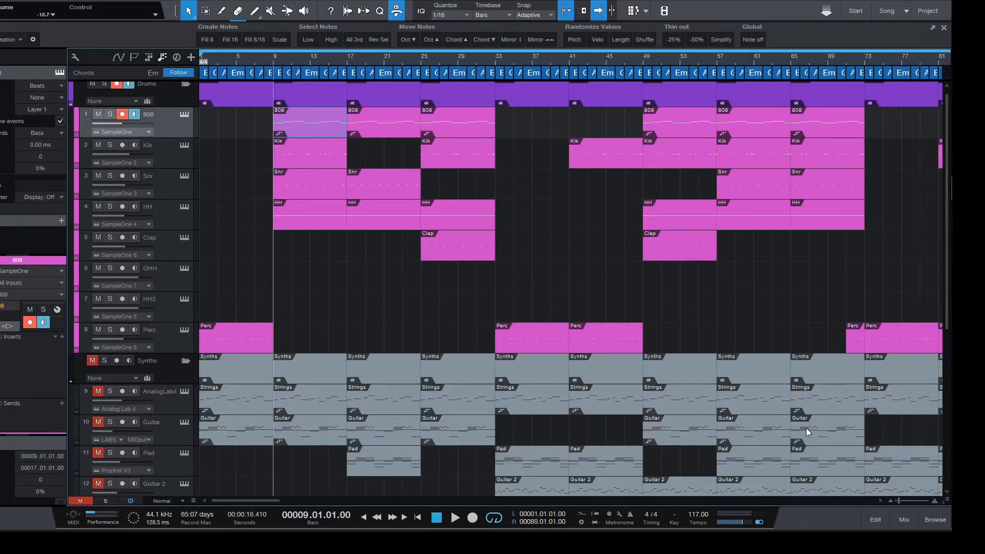
click(882, 518)
scroll(571, 197, up, 1)
scroll(570, 198, down, 4)
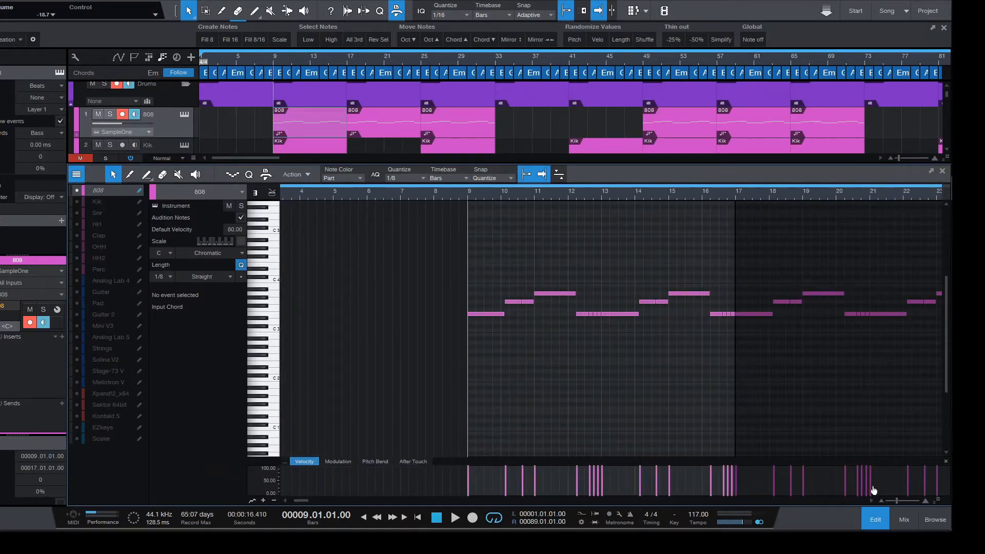
click(876, 518)
Disarm the 808 track and unmute the whole Synths folder
scroll(462, 69, up, 4)
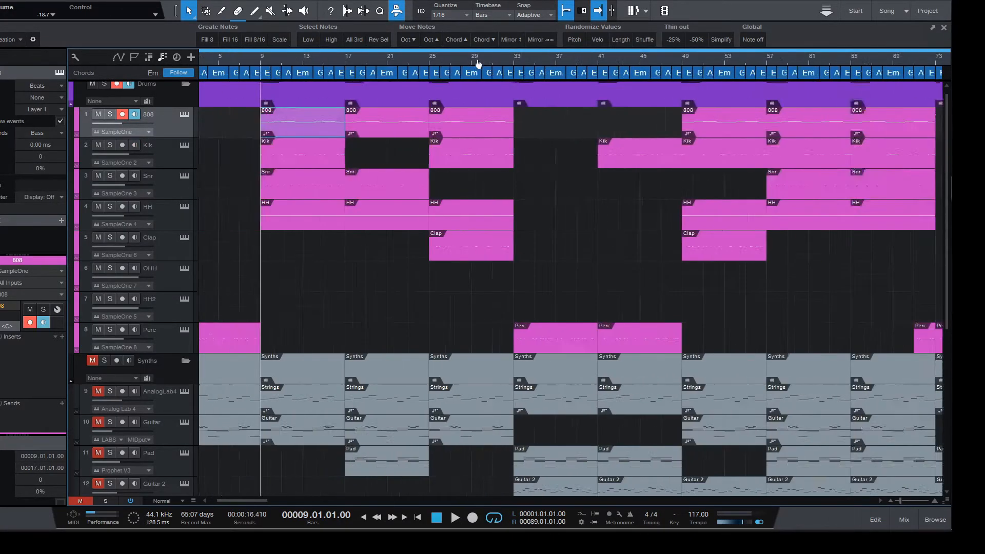
scroll(490, 76, down, 6)
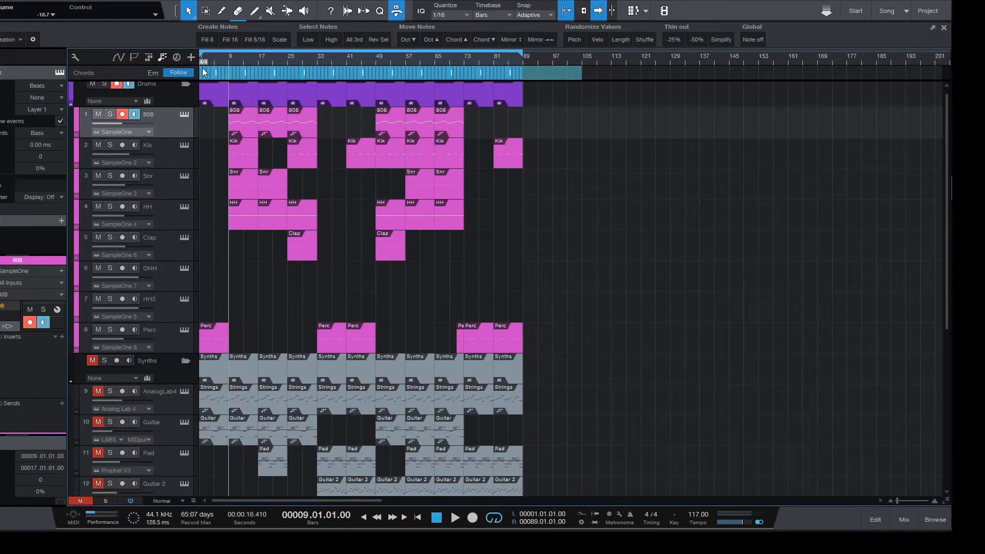
click(123, 114)
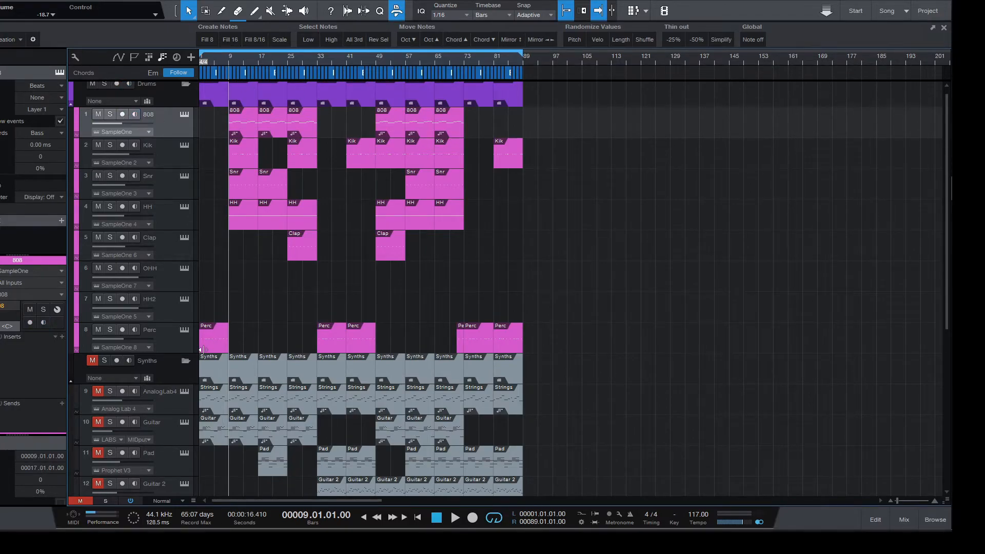
click(93, 361)
Play the full arrangement of drums and synths from the start of the song, and stop at bar 42
click(419, 519)
key(space)
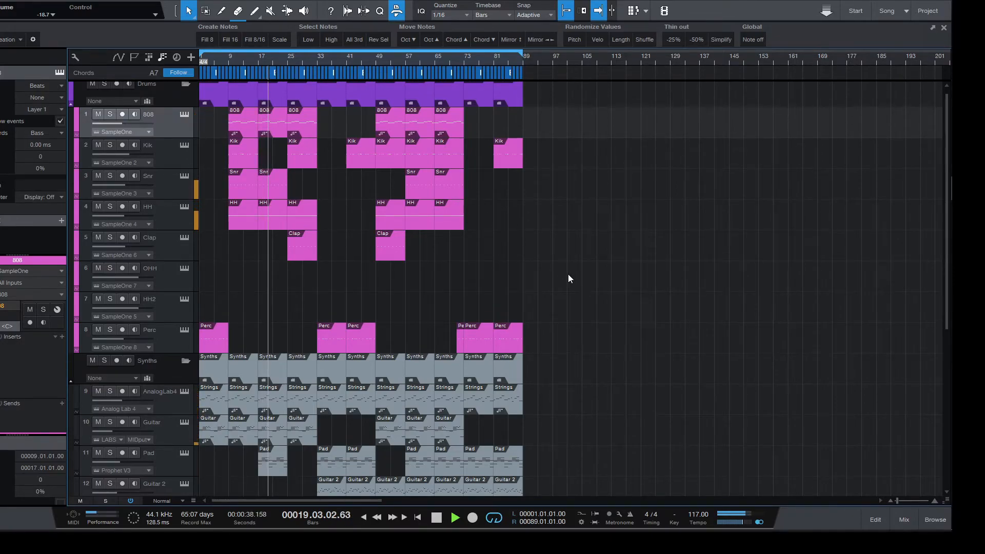
scroll(555, 416, down, 3)
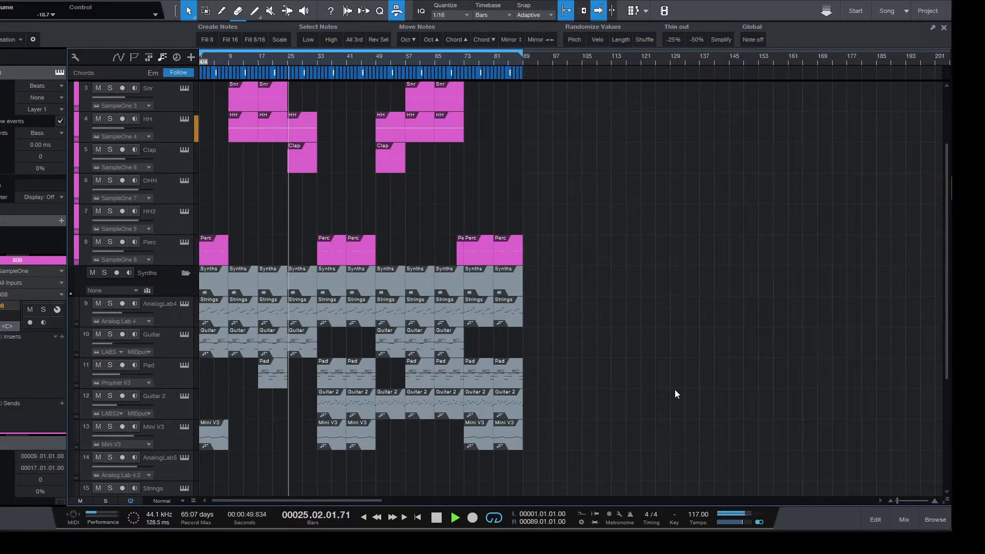
scroll(616, 365, up, 3)
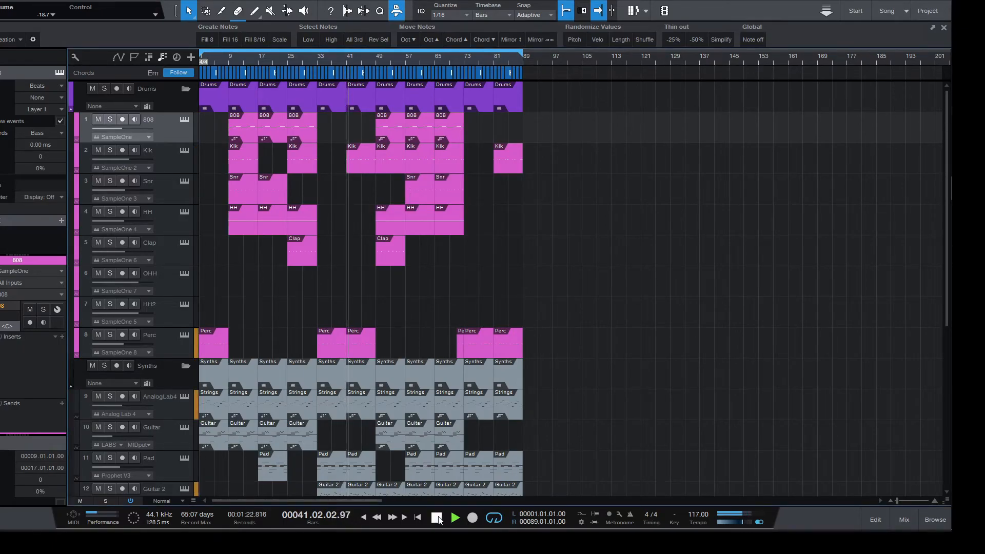
click(437, 518)
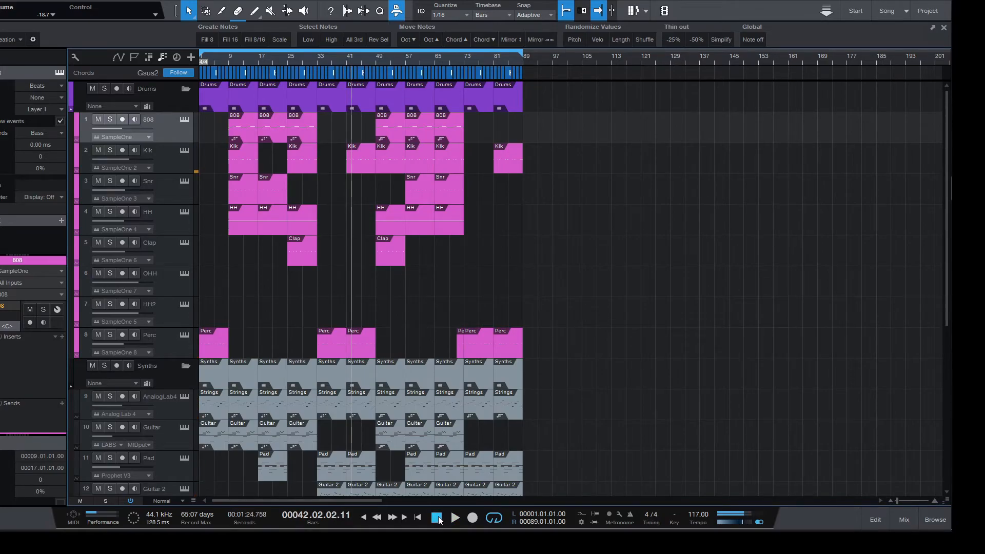
Select the Clap part at bar 25 and disarm the Clap track
drag(324, 63, 335, 63)
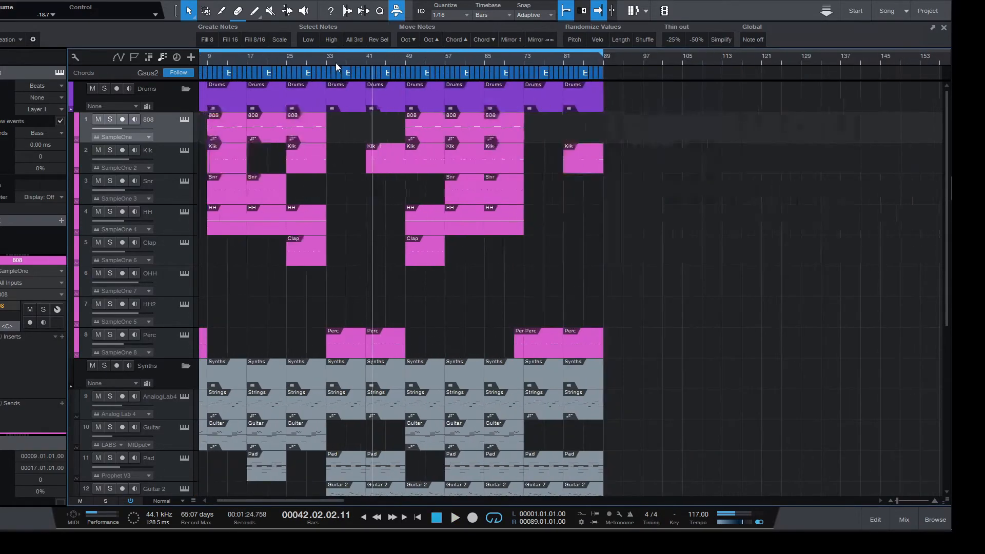
click(310, 263)
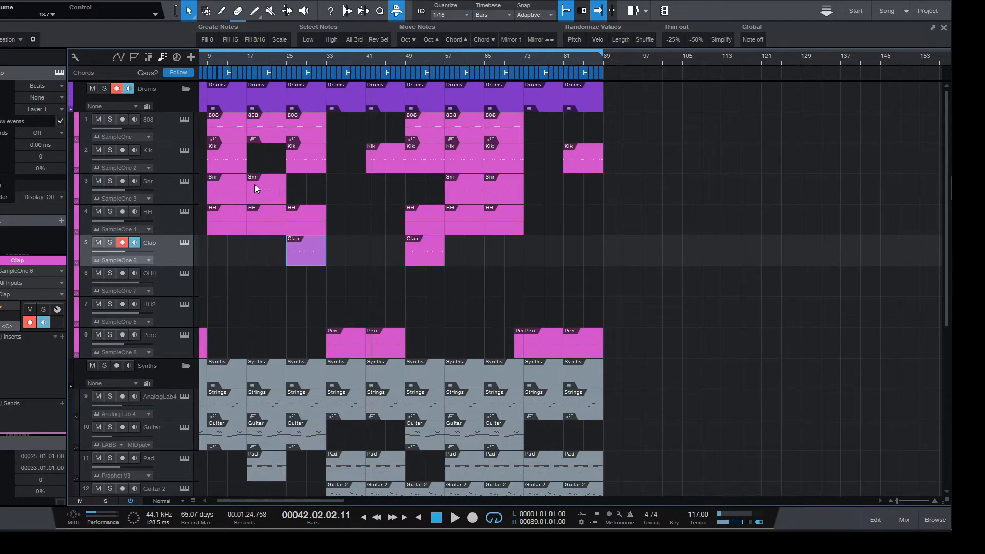
click(121, 242)
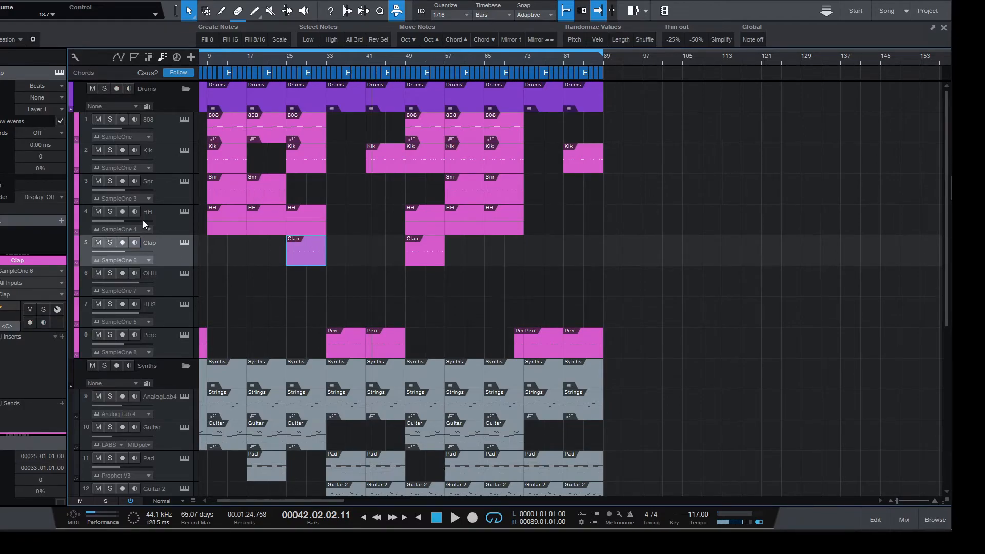
Move the playhead to bar 25 and clear the part selection
click(286, 61)
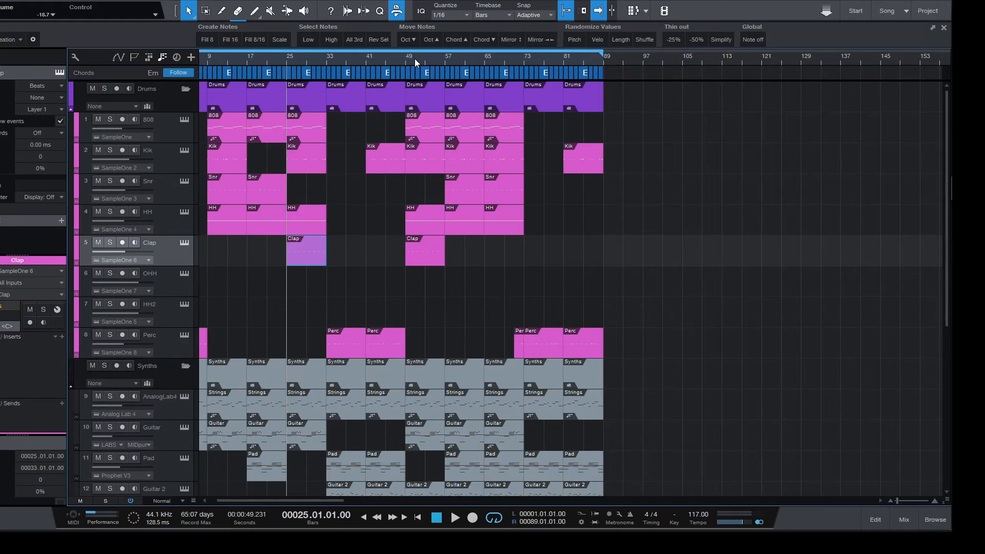
drag(414, 58, 436, 63)
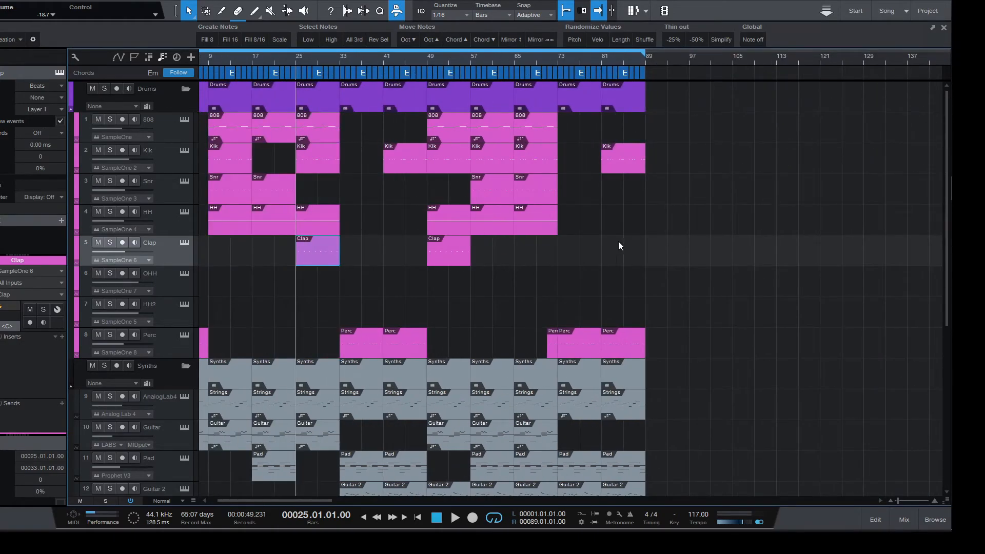
drag(691, 254, 624, 249)
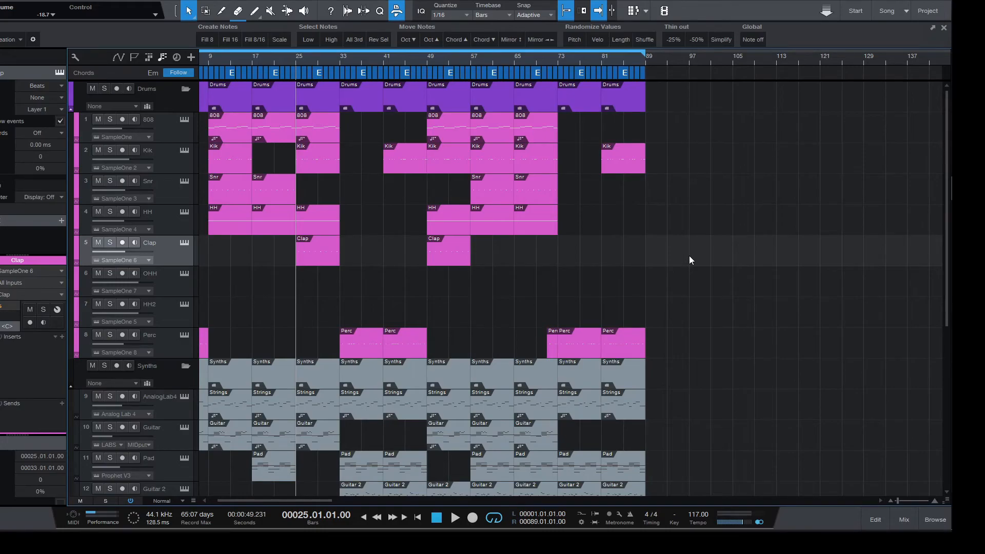
Show the mixer, select the Perc channel and then the Guitar channel, and open the Guitar channel's Decapitator insert
click(903, 519)
drag(525, 497, 507, 484)
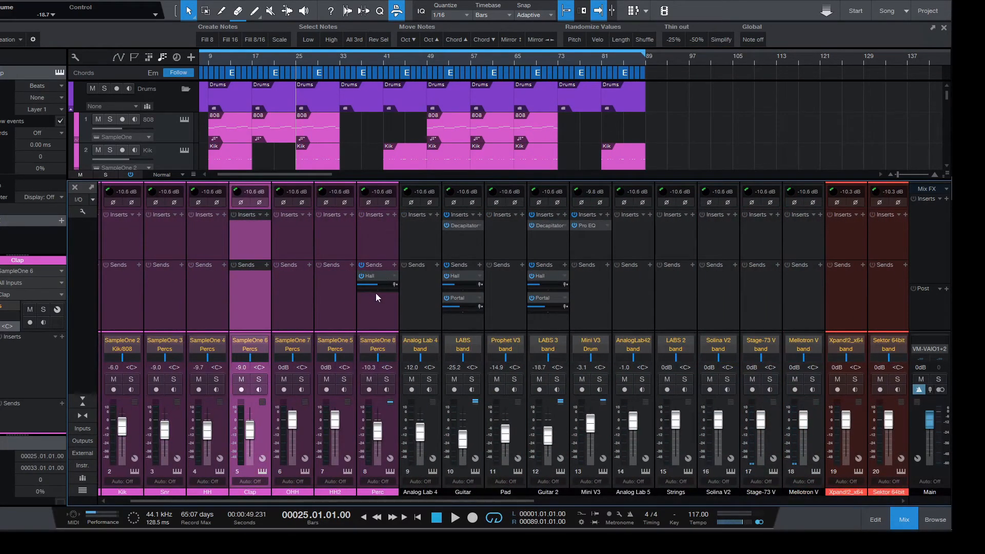
click(377, 248)
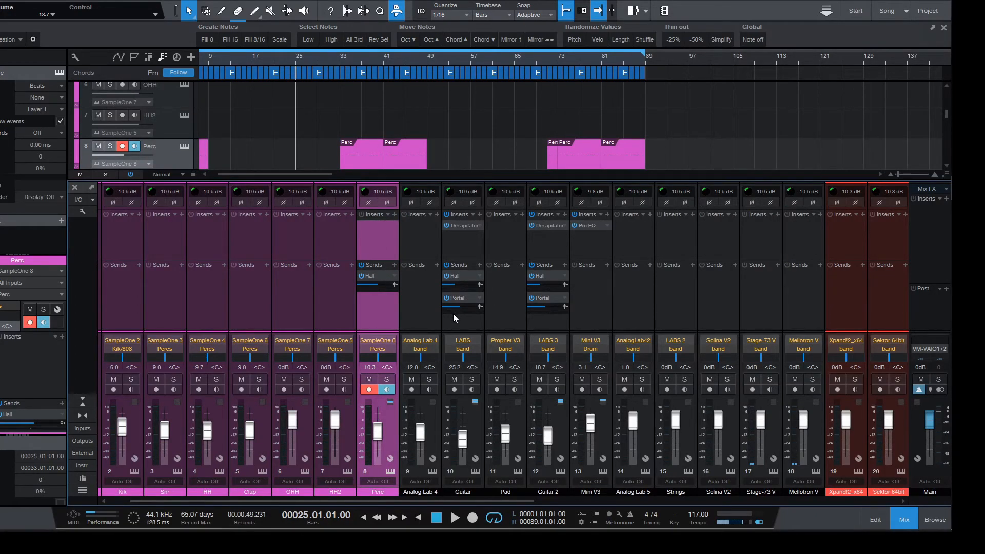
click(464, 254)
click(464, 226)
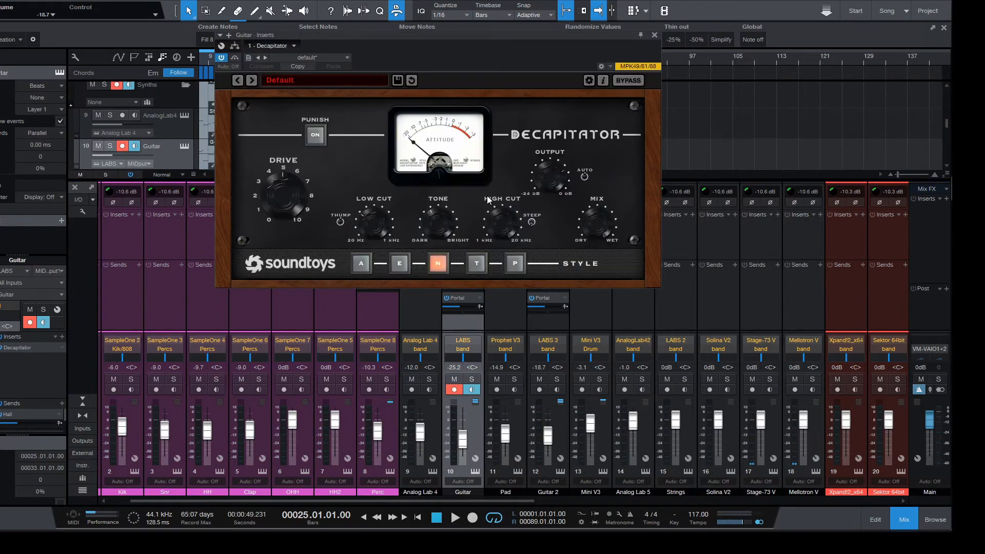
Close the Decapitator, view the Portal effect on the Guitar channel's send and close it, and disarm the Guitar channel
click(655, 35)
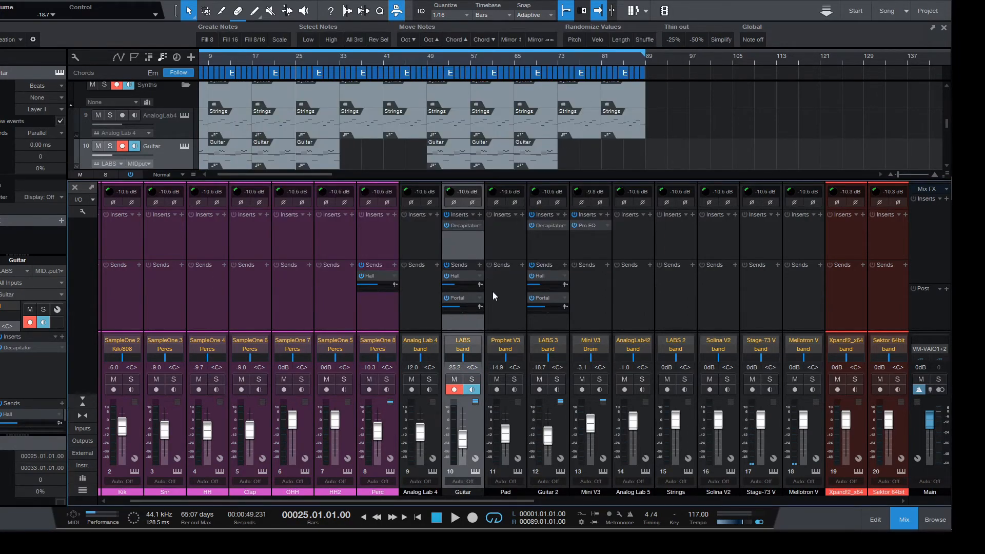
click(462, 298)
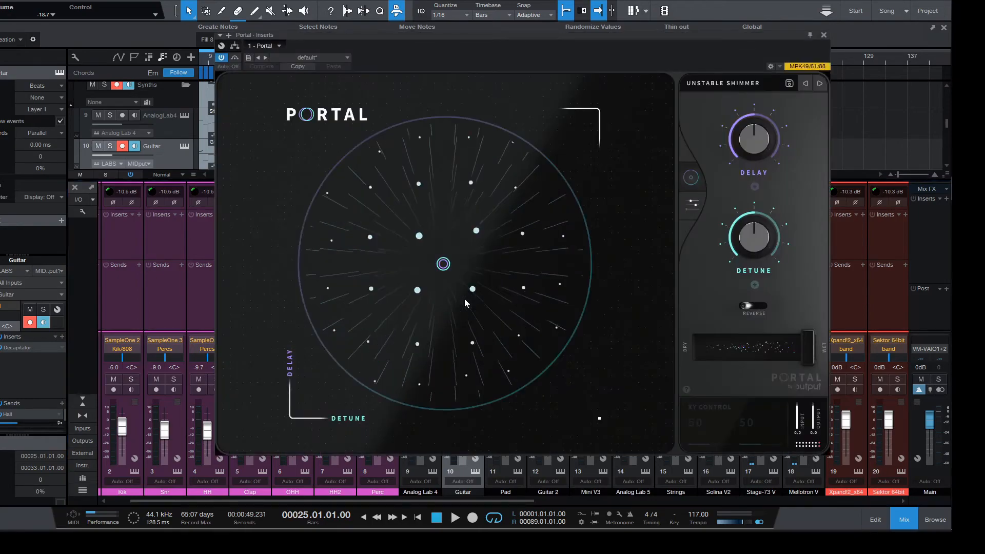
click(824, 35)
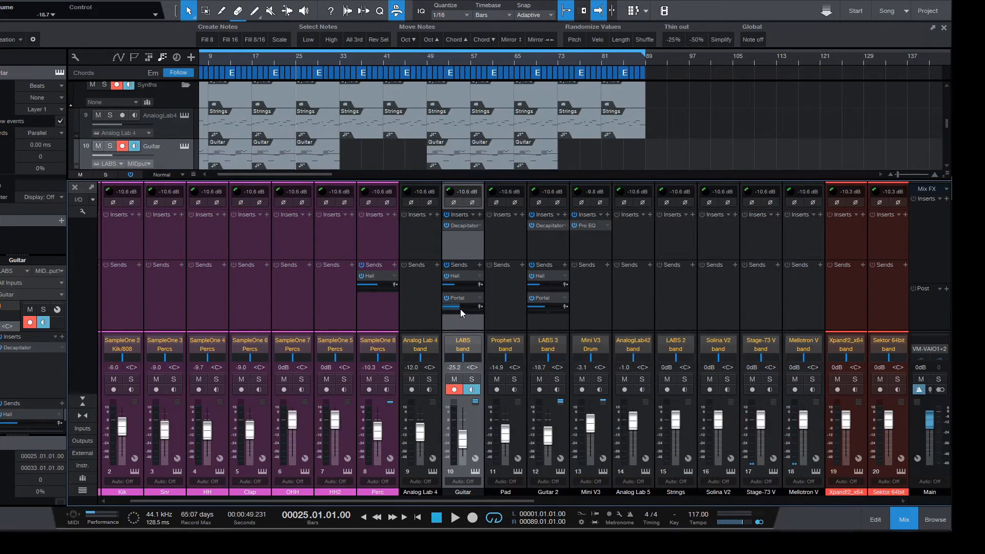
click(454, 389)
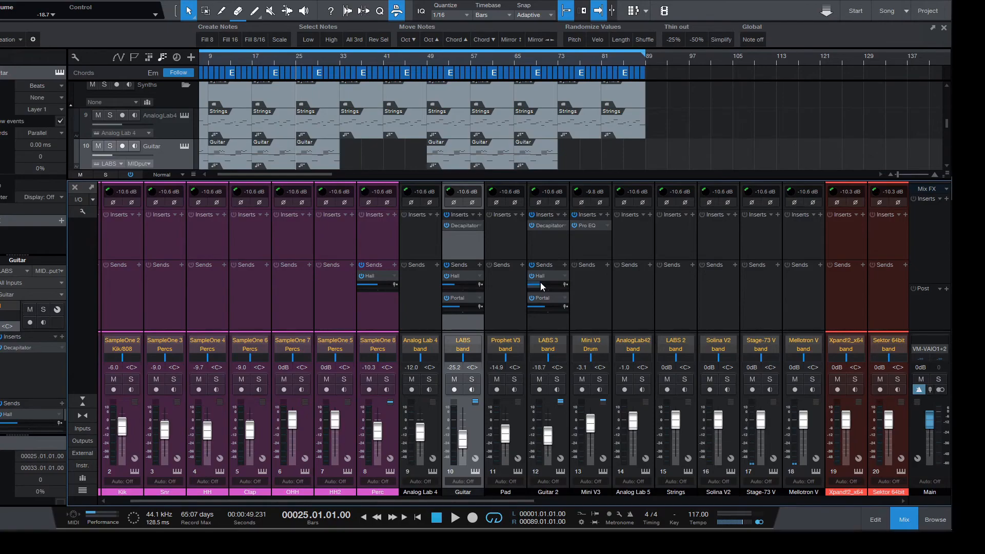
Select the Guitar 2 channel, then inspect the Pro EQ insert on the Mini V3 channel and close it
click(555, 248)
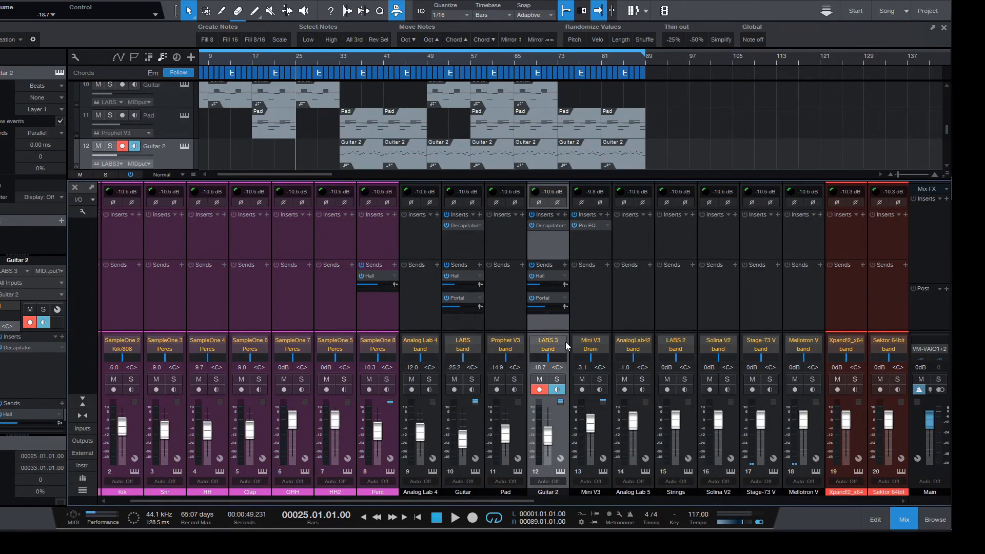
scroll(513, 497, right, 4)
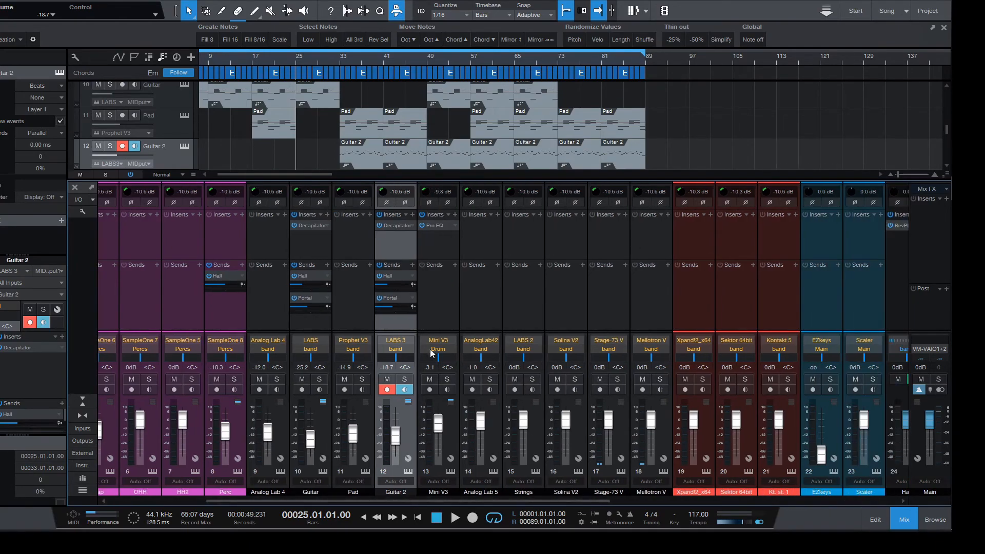
click(436, 226)
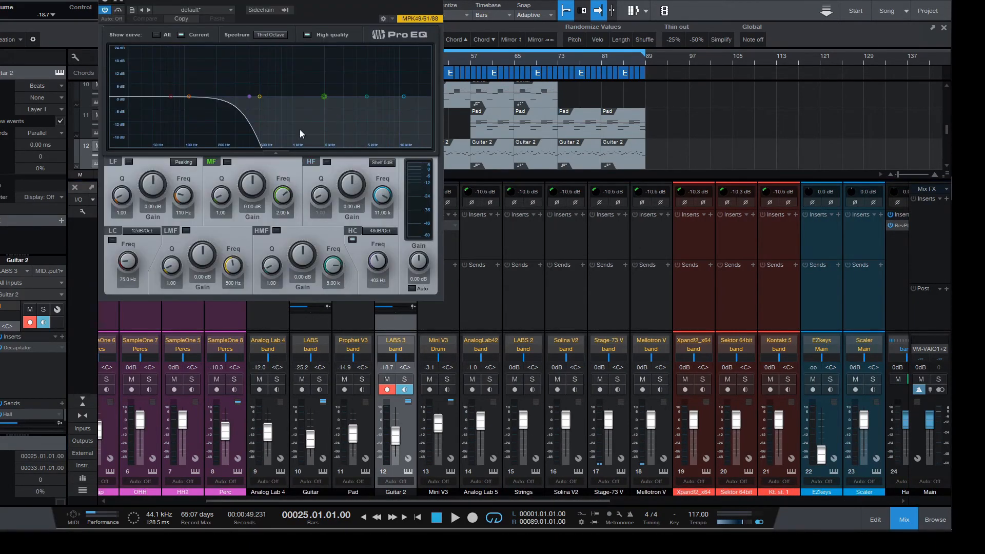
click(436, 1)
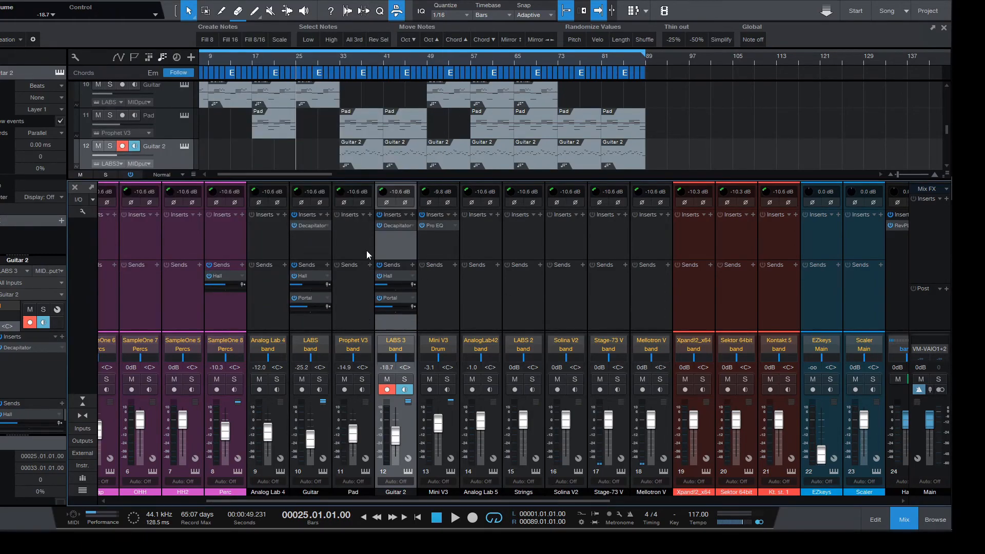
Select the Analog Lab 4 channel and disarm it
click(276, 245)
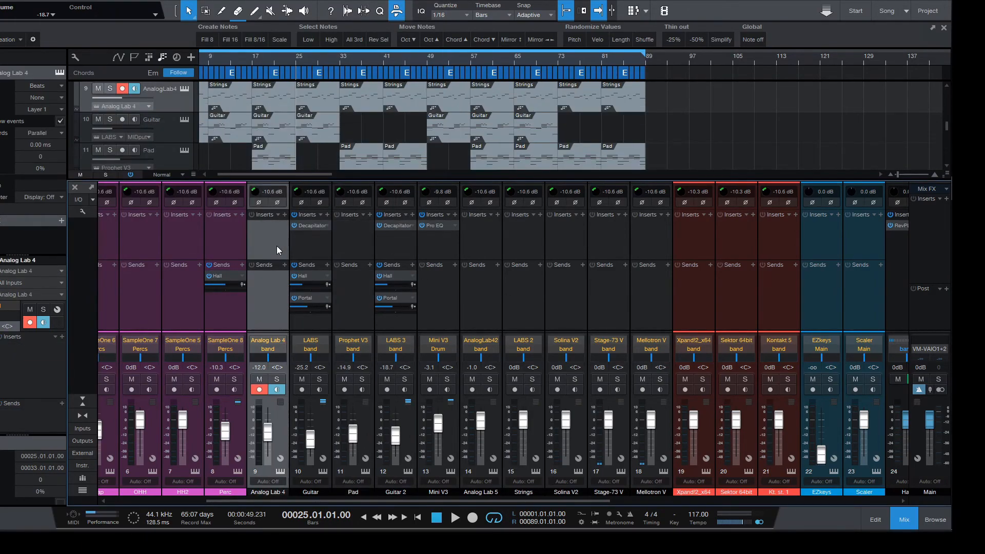
click(260, 390)
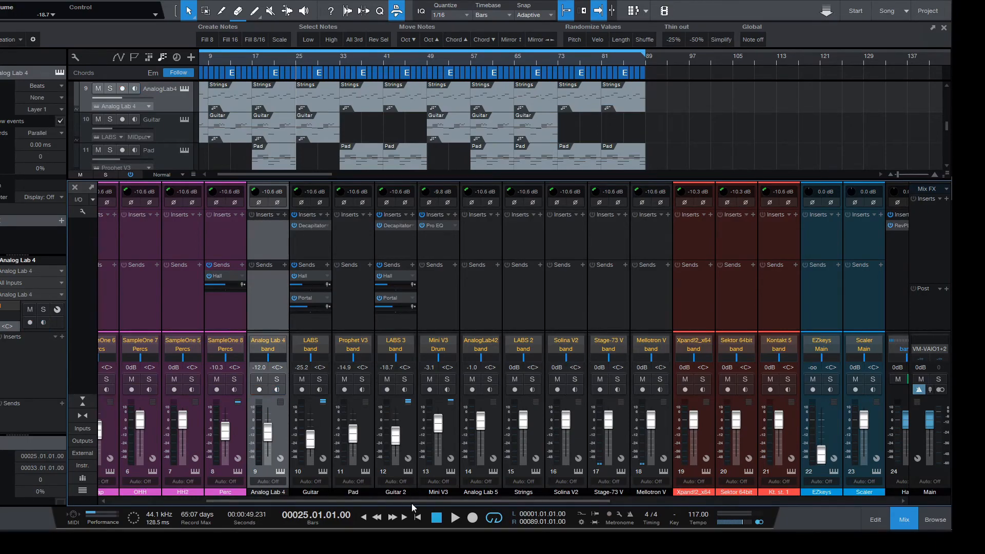
Enlarge the inserts area to list the band bus's effects, and inspect its Effect Rack with the Basic Vintage Punch preset
drag(404, 502, 748, 492)
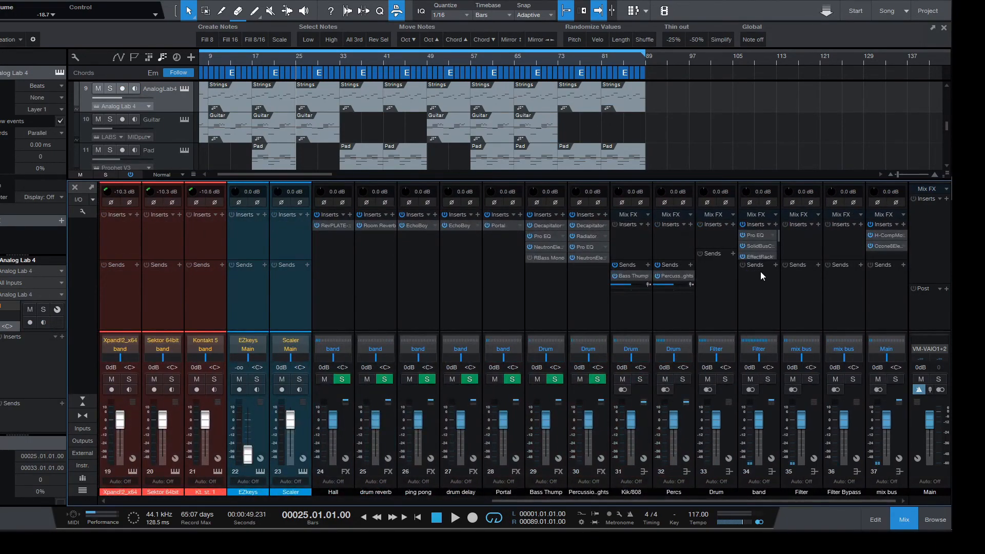
drag(763, 260, 763, 277)
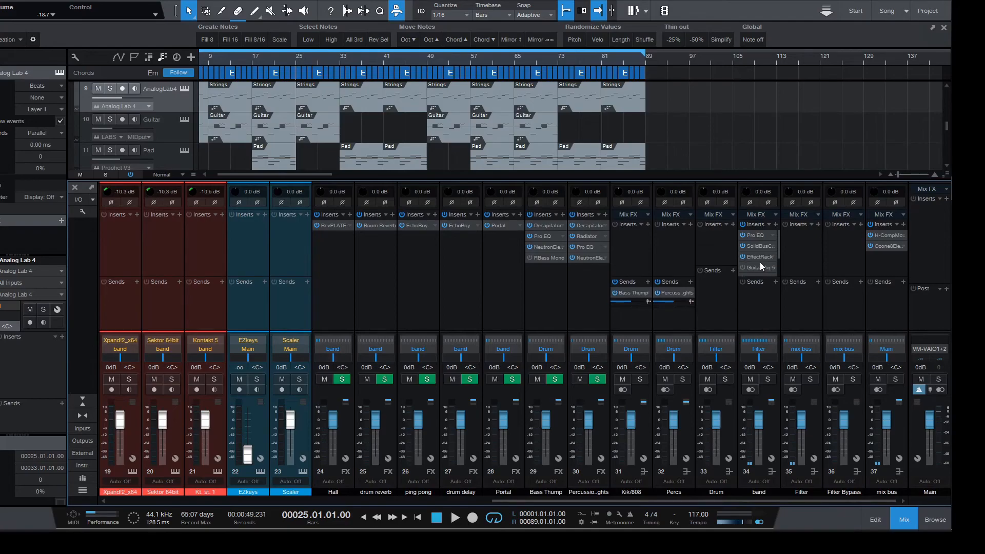
click(759, 258)
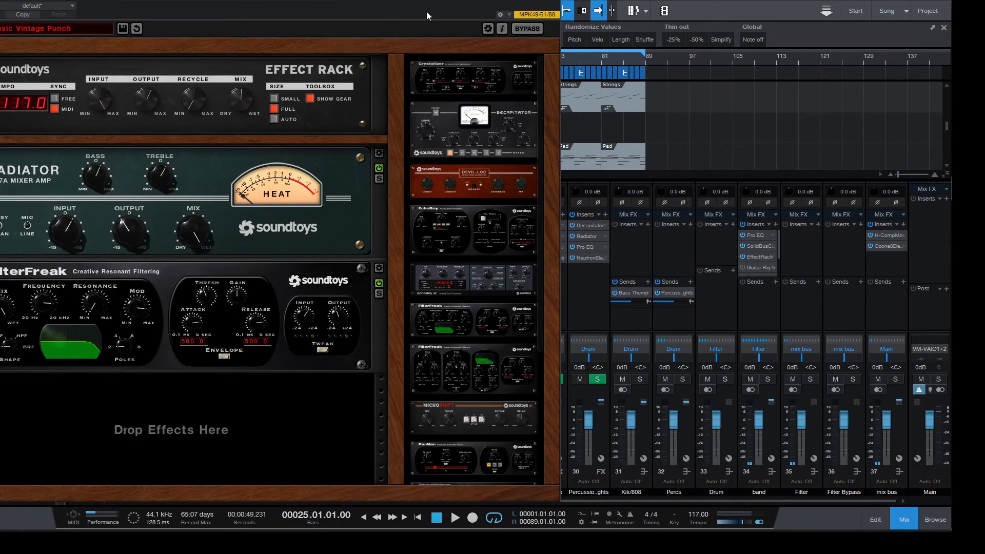
drag(432, 16, 589, 16)
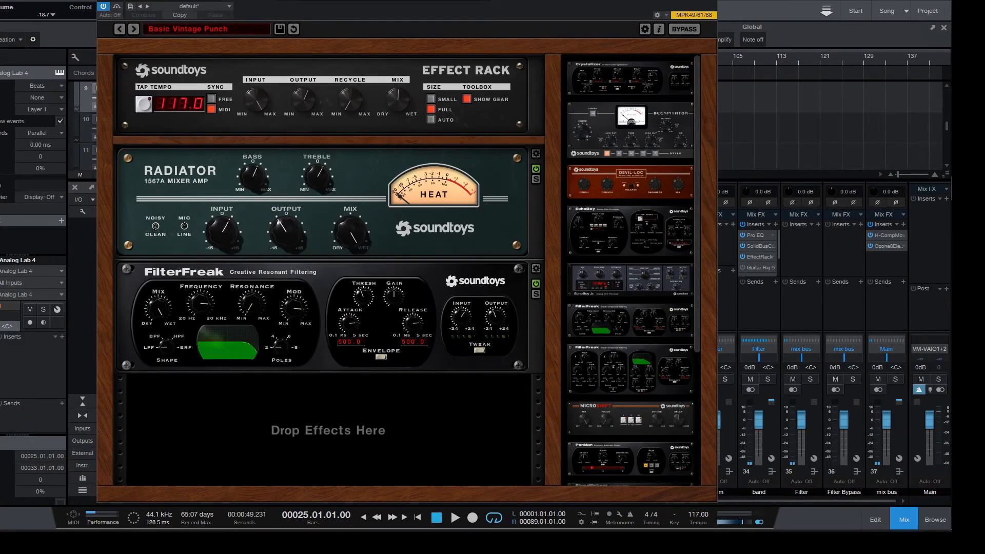
click(718, 4)
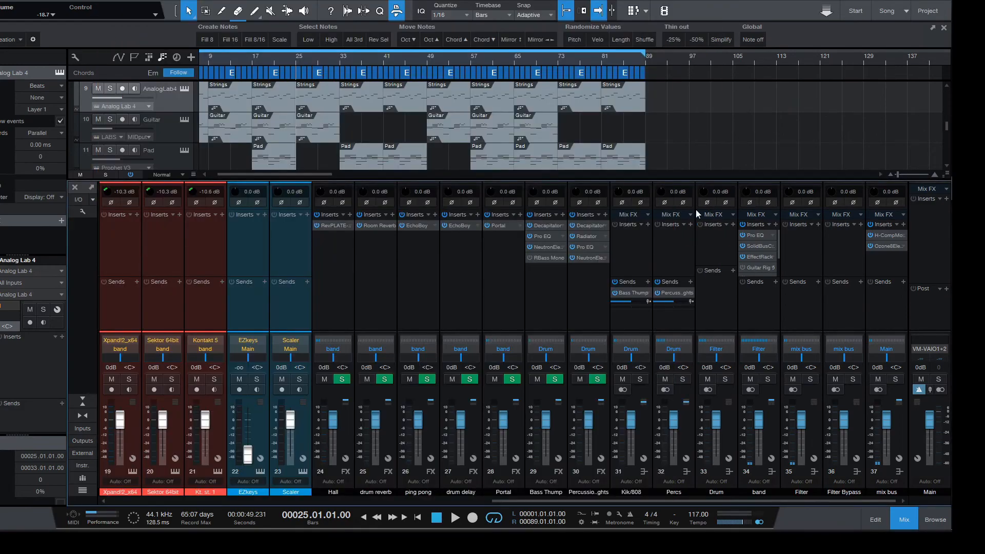
Hide the mixer and bring the drum and synth tracks into view from bar 1
click(905, 523)
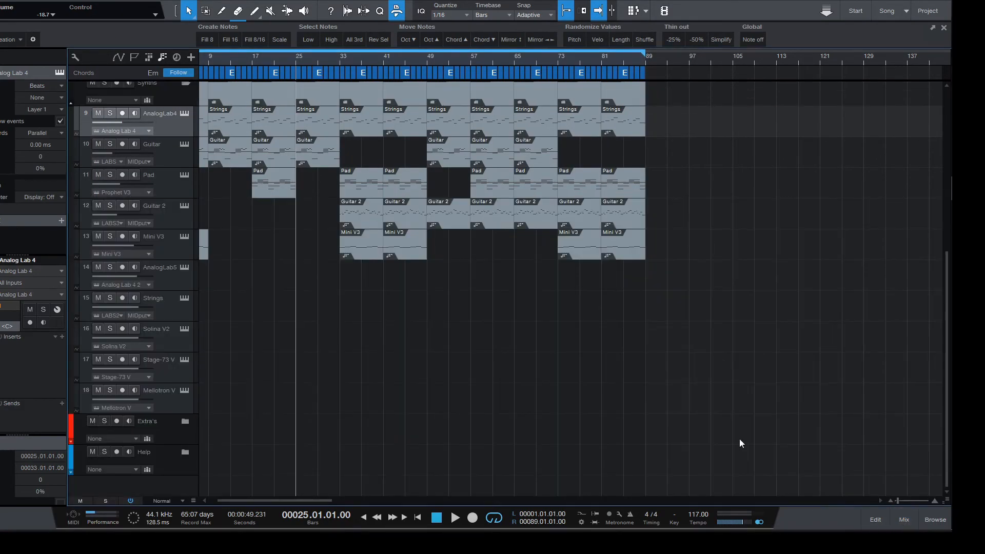
scroll(667, 411, up, 3)
scroll(553, 371, up, 5)
drag(312, 500, 306, 500)
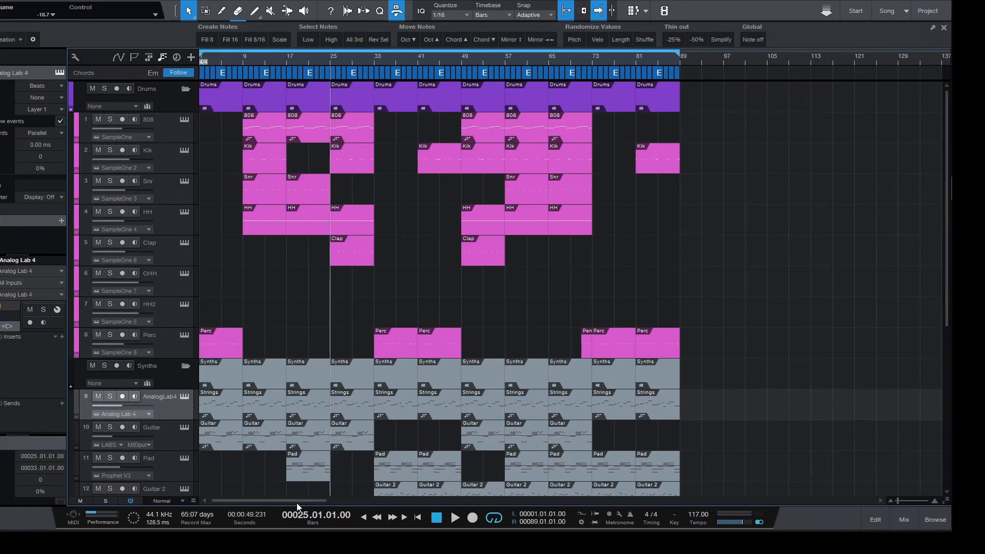
Review the drum and synth parts across the whole arrangement, and return the playhead to the start of the song
drag(339, 59, 363, 52)
scroll(468, 265, down, 3)
scroll(469, 266, up, 2)
scroll(469, 265, down, 3)
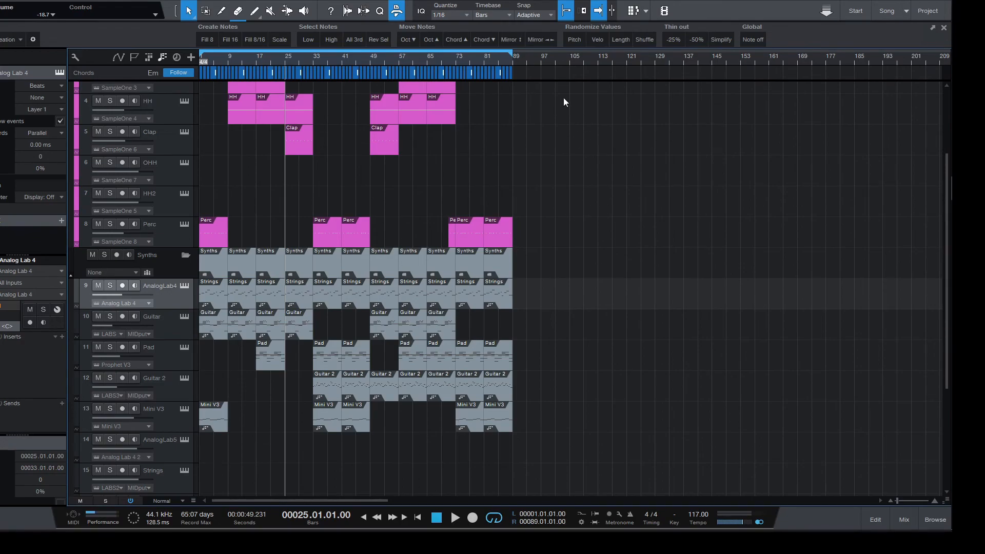
drag(497, 63, 521, 62)
drag(337, 57, 362, 61)
drag(359, 500, 290, 492)
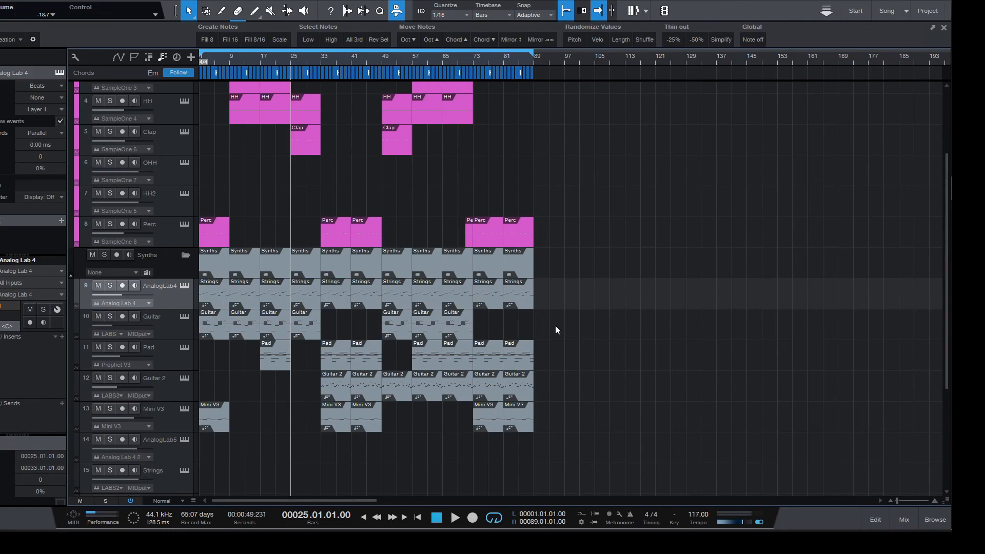
drag(336, 501, 252, 498)
drag(317, 68, 334, 69)
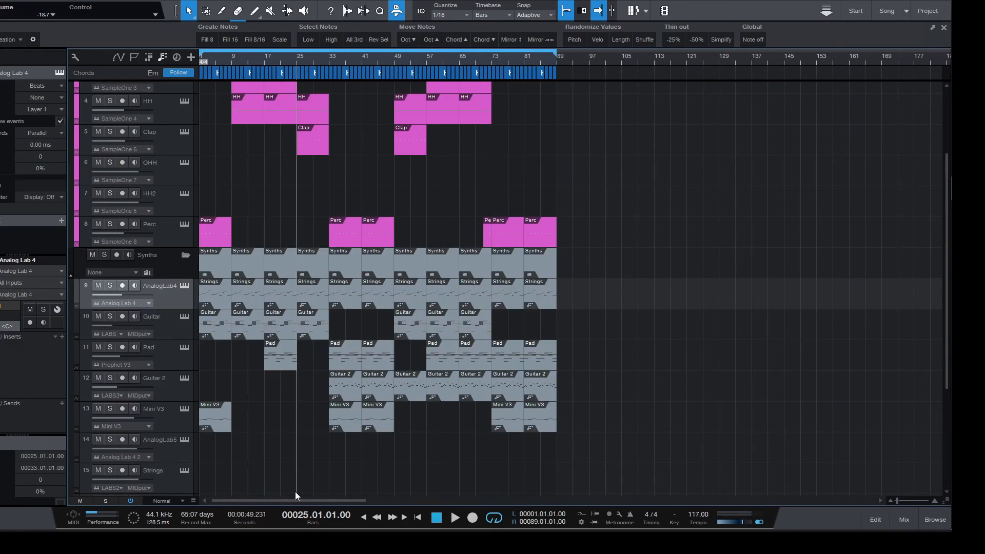
click(420, 516)
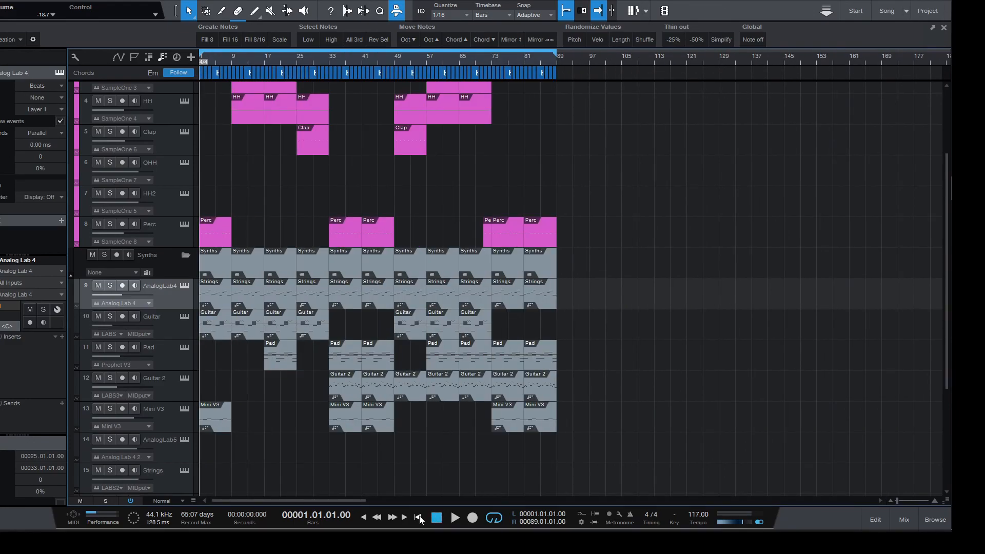
Switch to Chrome to show The World is Yours Vol. 1 product page, highlight its title, and return to Studio One
mouse_move(952, 140)
click(948, 165)
drag(464, 114, 682, 127)
click(719, 121)
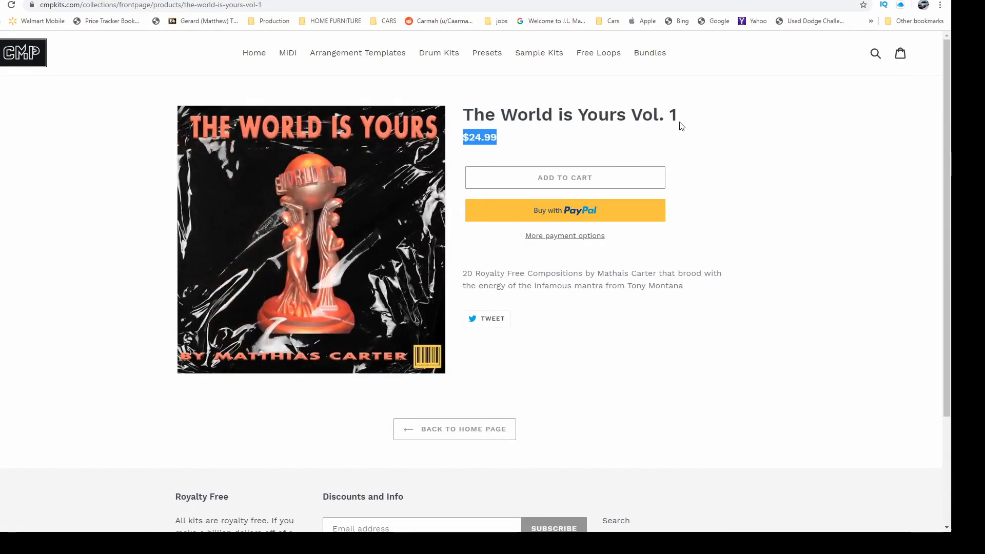
click(893, 0)
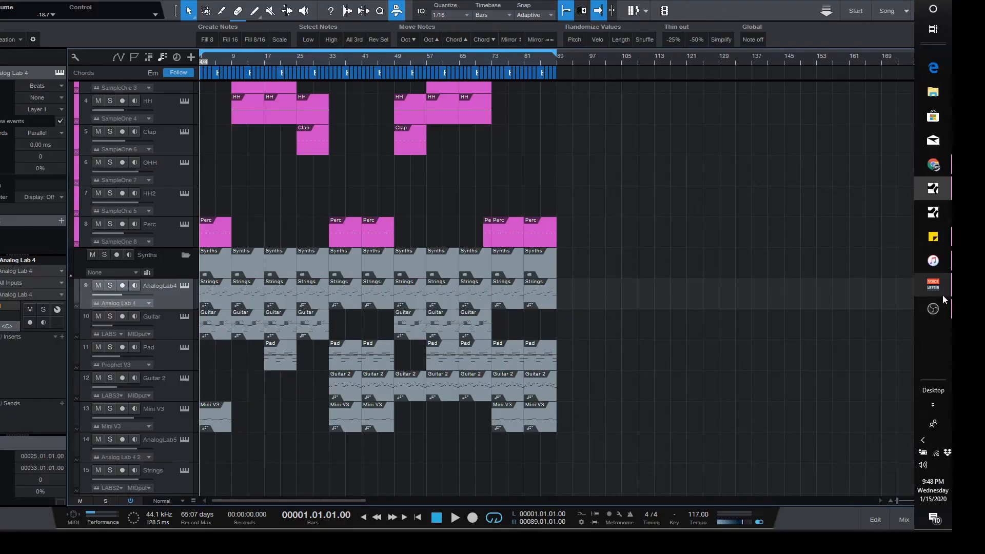